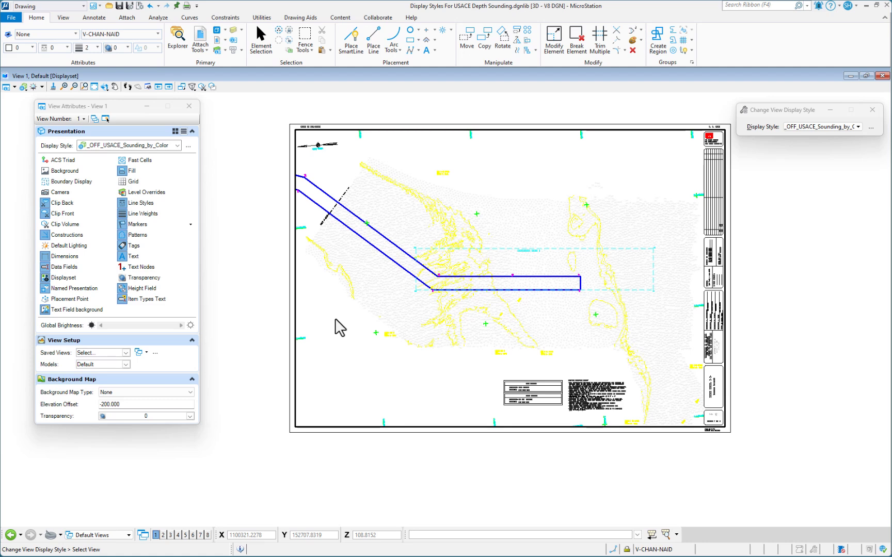
# Apply the _ON__USACE_Sounding_by_Color display style to View 1
pyautogui.click(108, 108)
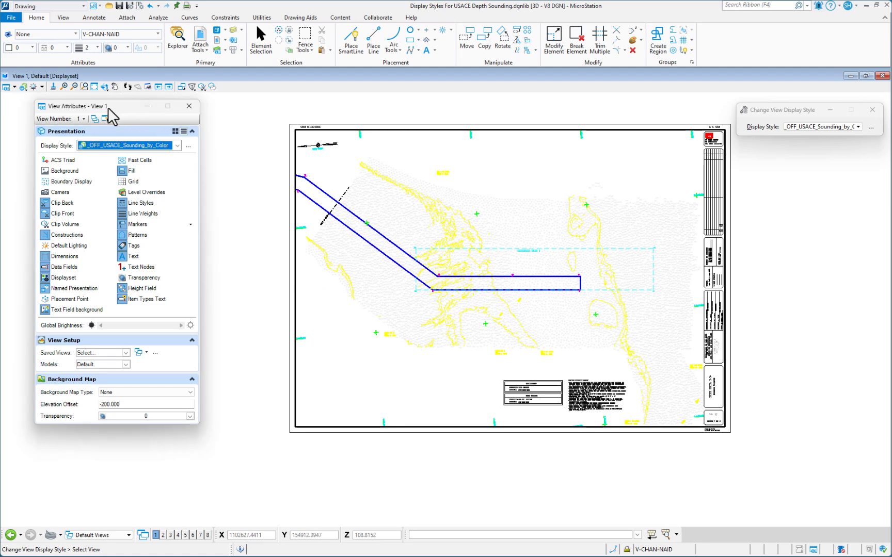
pyautogui.click(177, 145)
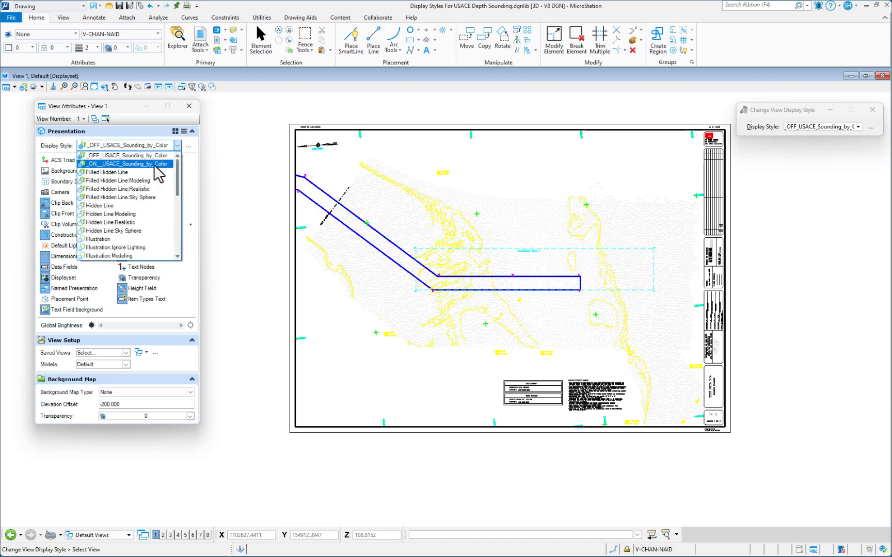
pyautogui.click(113, 165)
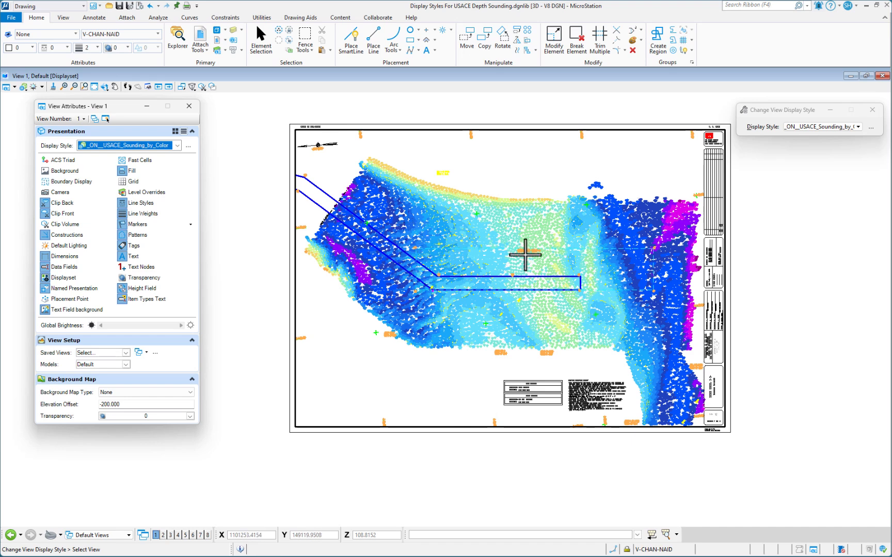
# Switch View 1 back to the _OFF_USACE_Sounding_by_Color display style
pyautogui.click(177, 145)
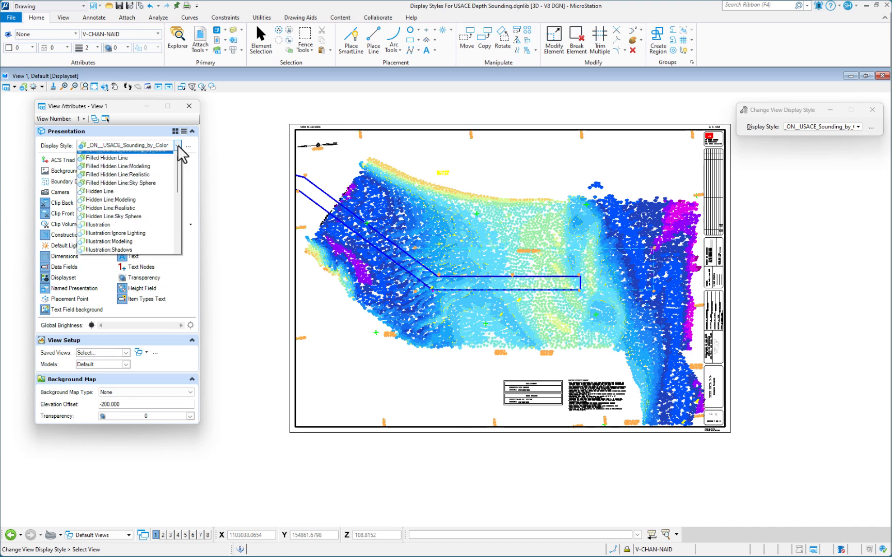
pyautogui.scroll(1, 142, 173)
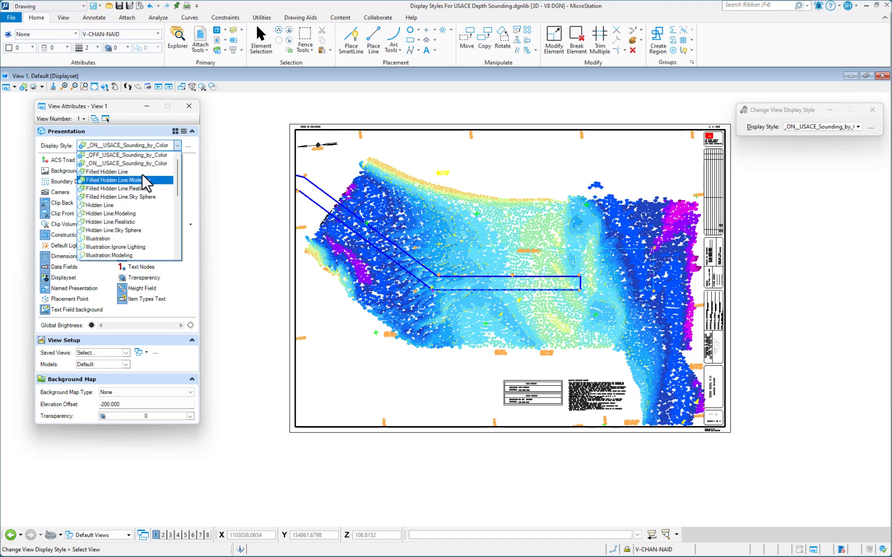
pyautogui.click(108, 155)
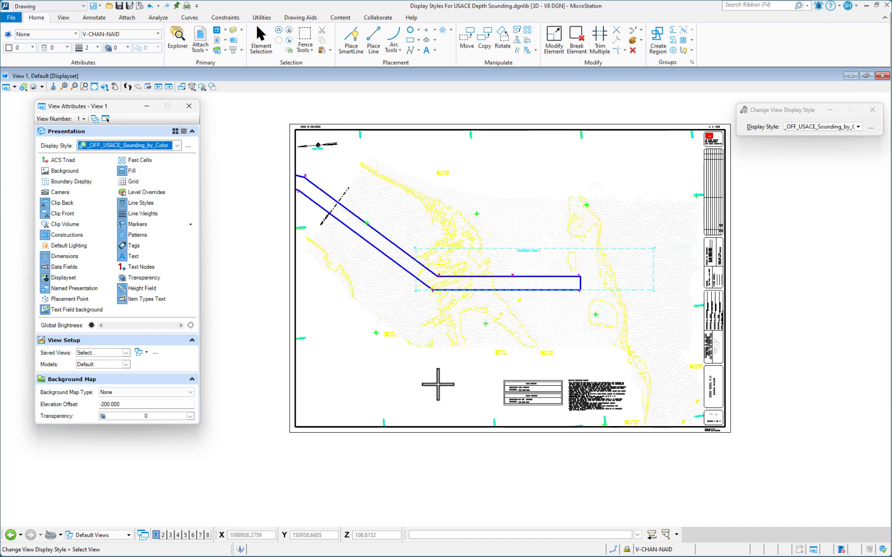
# Select the 19.3 sounding text in the survey drawing and open its properties
pyautogui.scroll(5, 396, 290)
pyautogui.scroll(2, 396, 291)
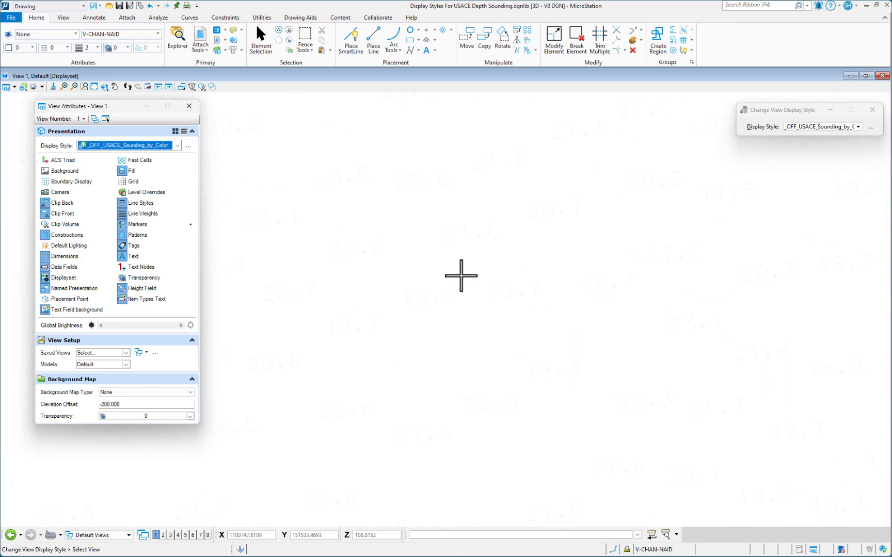
pyautogui.rightClick(472, 259)
pyautogui.click(512, 265)
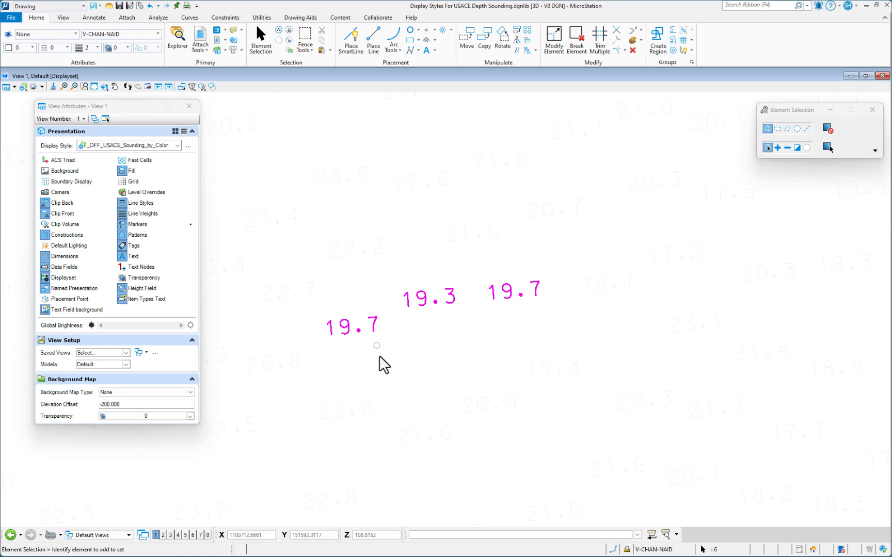
pyautogui.click(424, 299)
pyautogui.rightClick(422, 298)
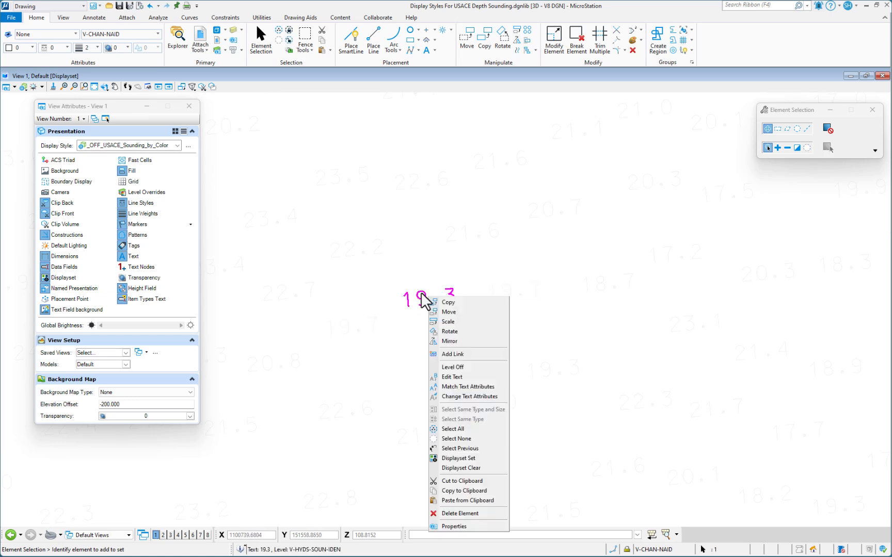
pyautogui.click(473, 526)
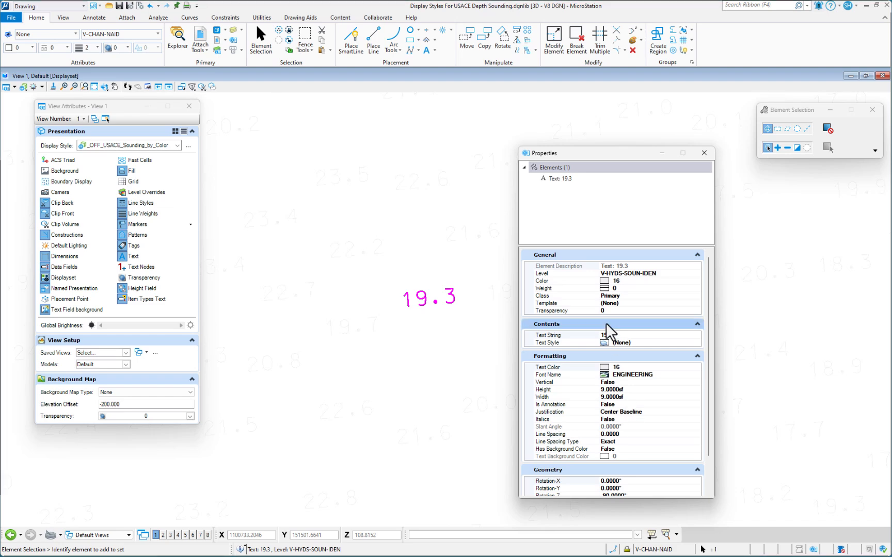
# Expand the sounding text's Origin property with Formatting collapsed, and examine its Z value
pyautogui.click(562, 178)
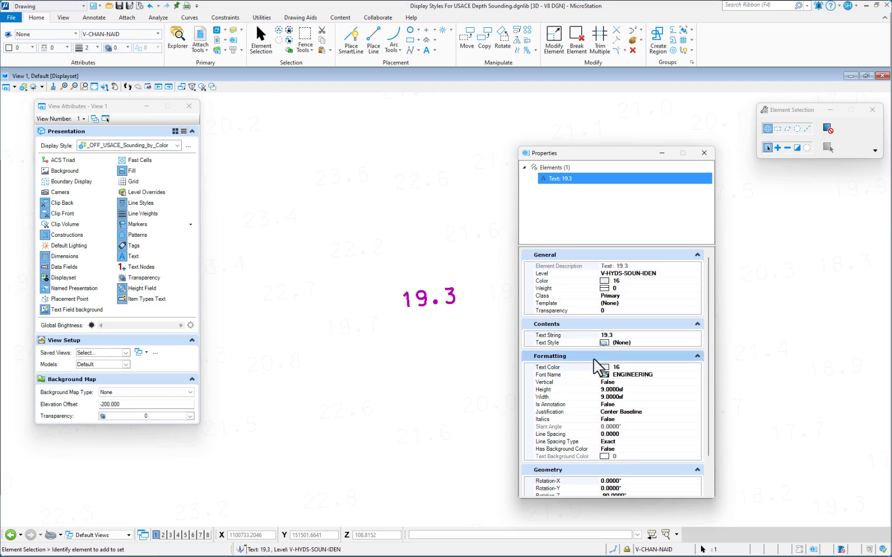
pyautogui.click(599, 358)
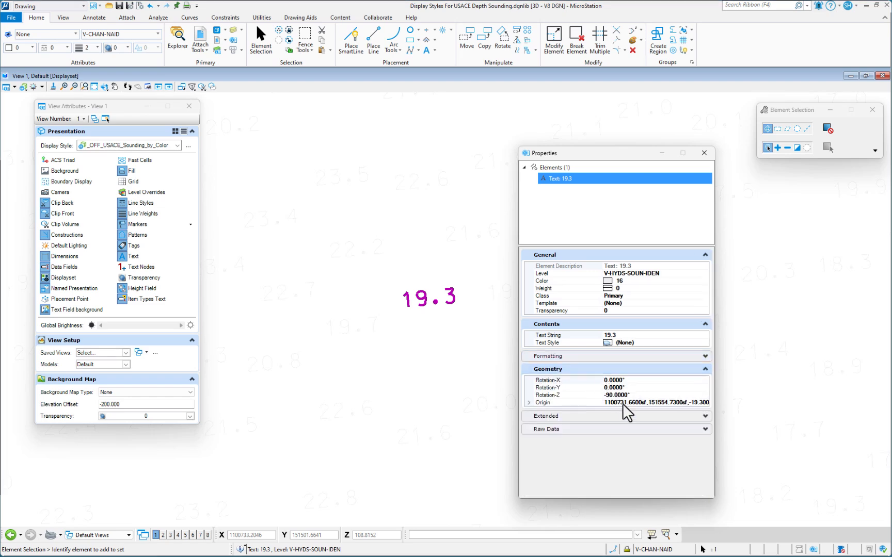
pyautogui.click(527, 402)
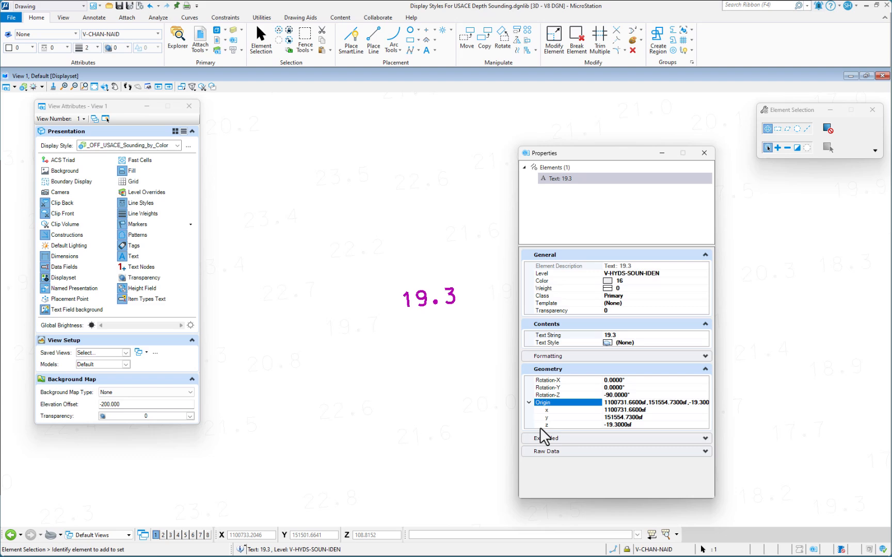
pyautogui.click(563, 425)
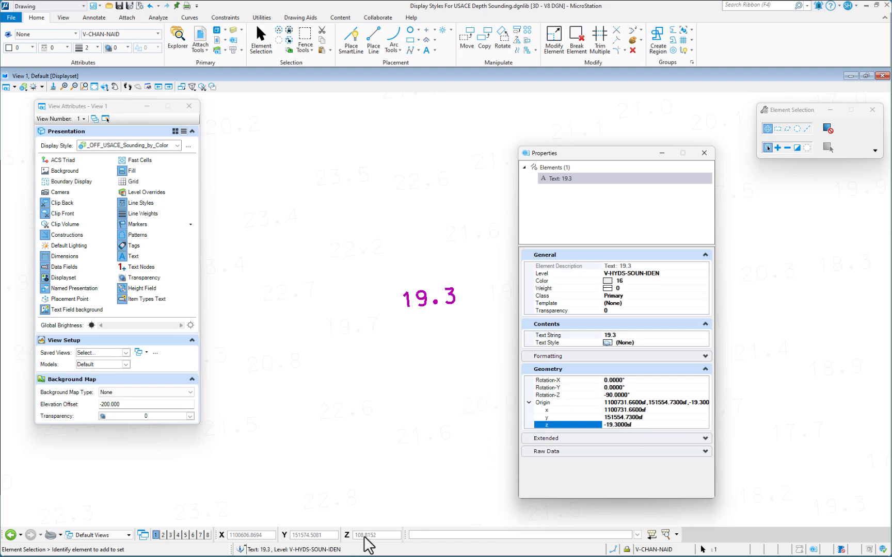
# Snap to the 19.3 sounding text to check its coordinate read-out, and close the element properties
pyautogui.click(417, 333)
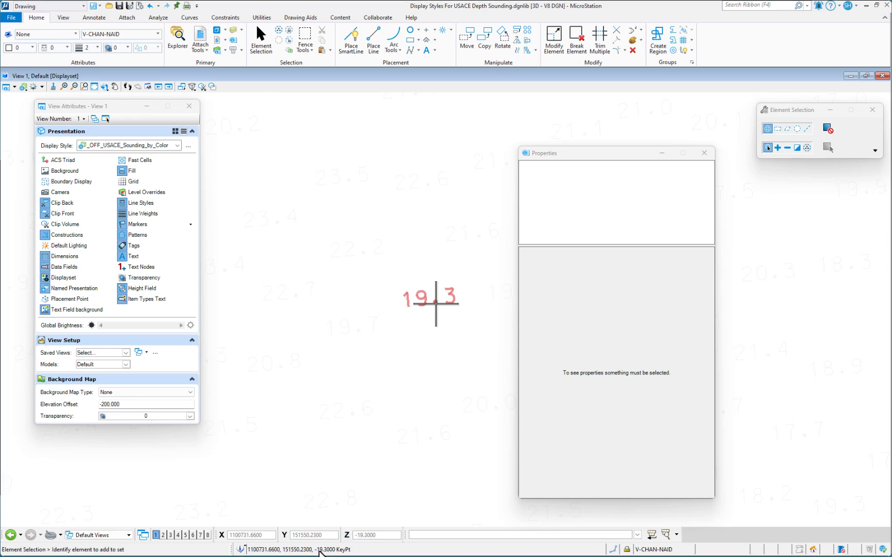
pyautogui.click(433, 339)
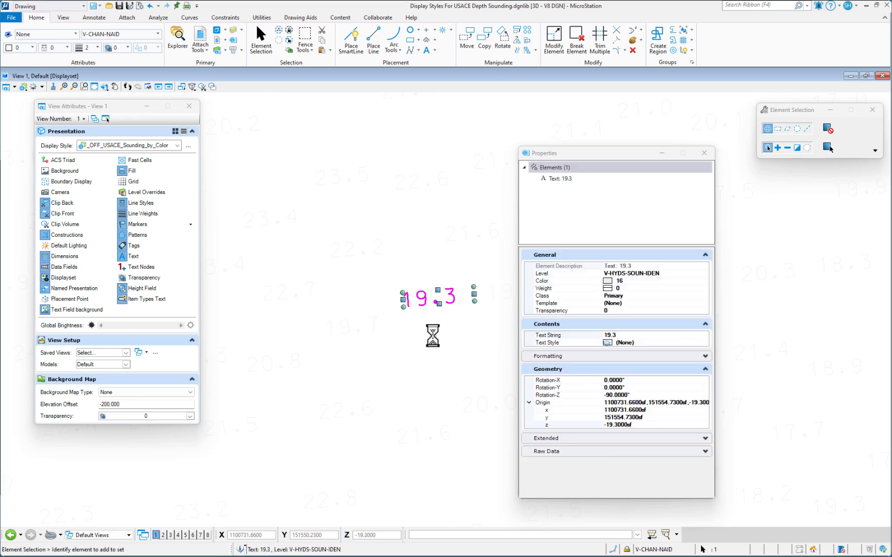
pyautogui.click(434, 338)
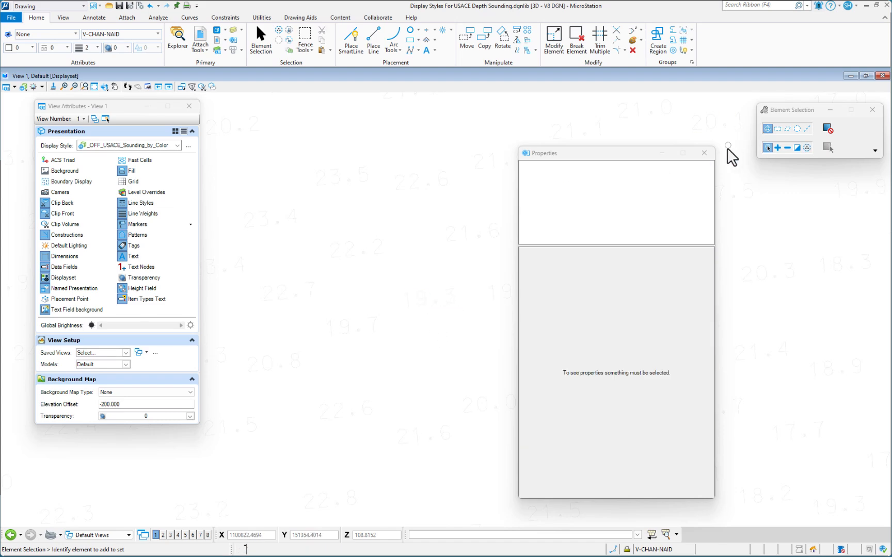
pyautogui.click(708, 152)
# Open the Display Styles manager for View 1 and place it clear of the view's display style setting
pyautogui.keyDown('shift'); pyautogui.rightClick(468, 255); pyautogui.keyUp('shift')
pyautogui.click(452, 253)
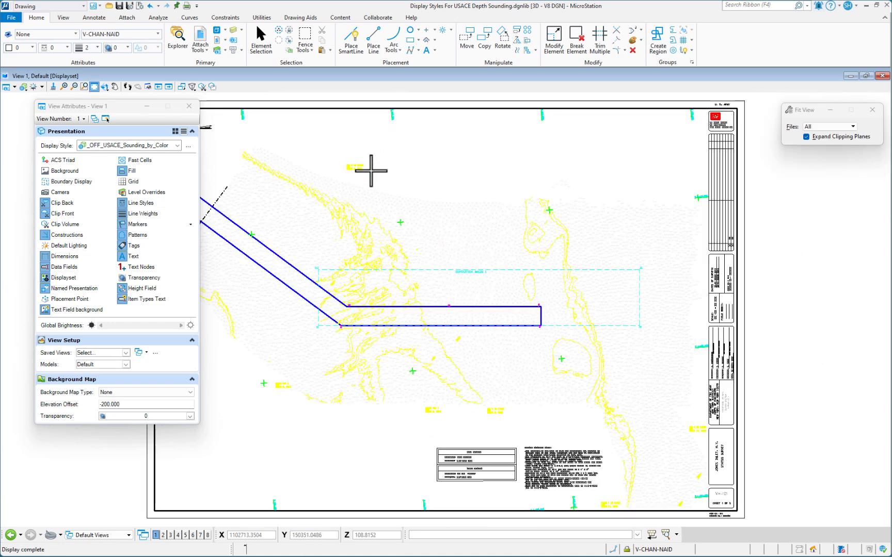
pyautogui.moveTo(106, 109); pyautogui.dragTo(99, 124)
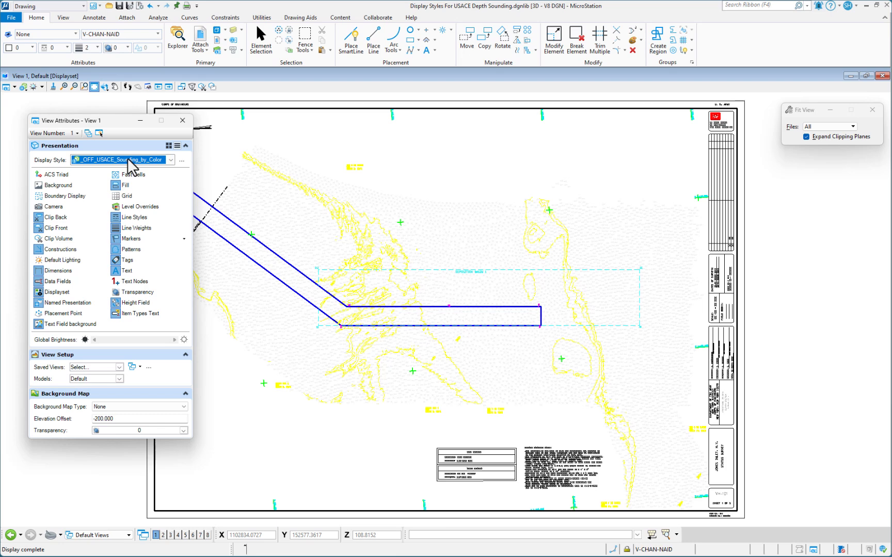
pyautogui.click(182, 160)
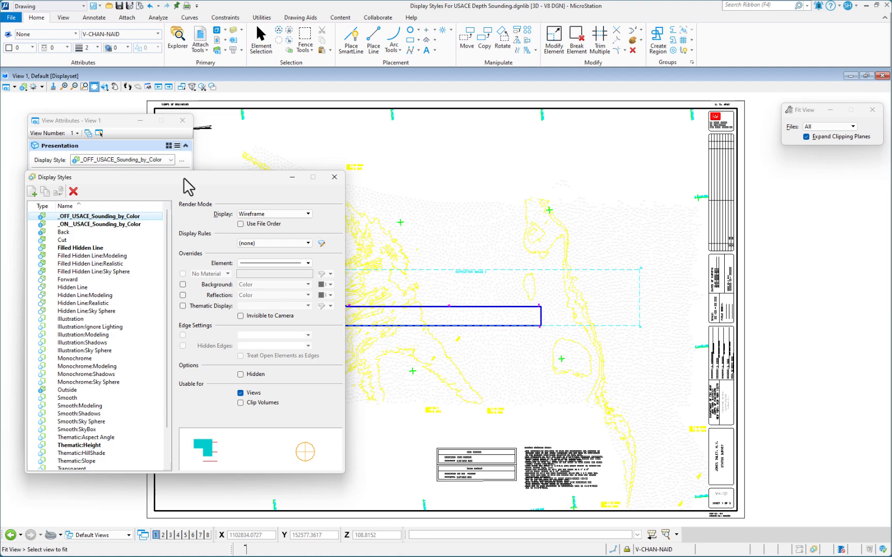
pyautogui.moveTo(183, 177); pyautogui.dragTo(185, 145)
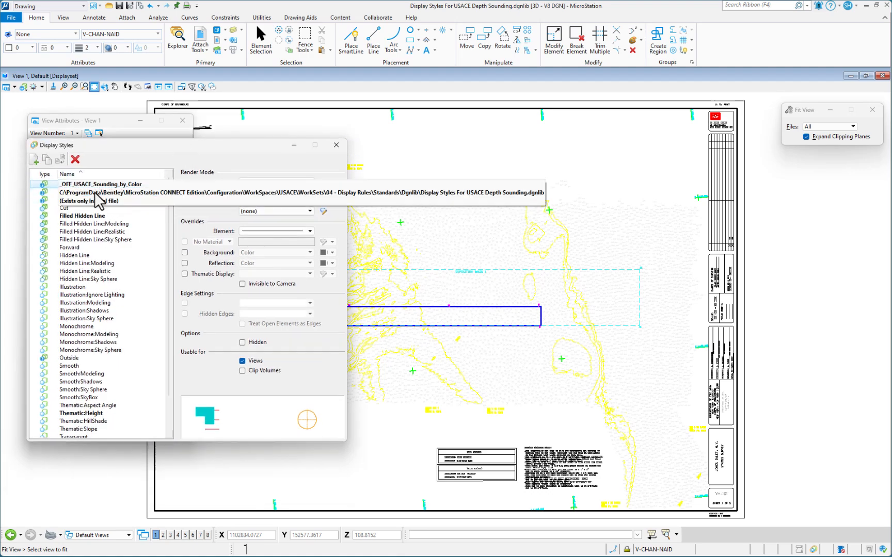
pyautogui.moveTo(146, 147); pyautogui.dragTo(144, 235)
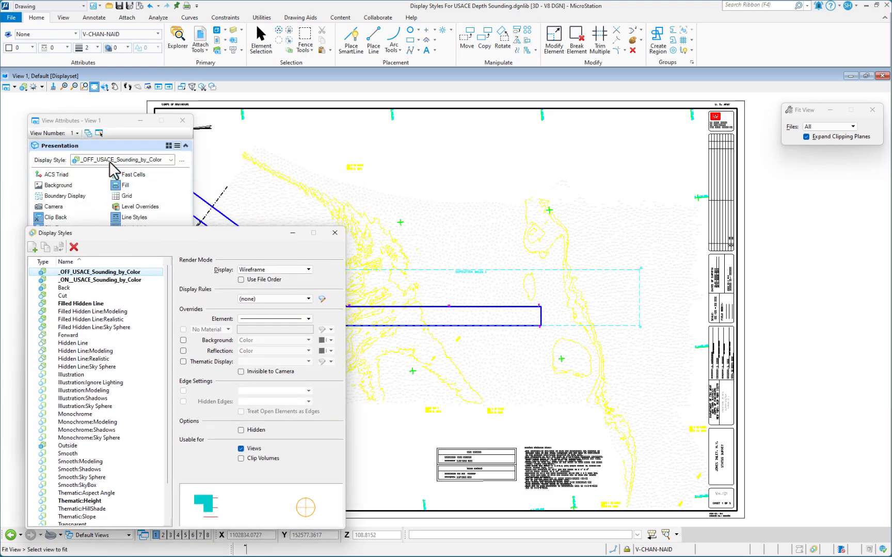
# Compare the display rule settings of the _ON__USACE_Sounding_by_Color and _OFF_USACE_Sounding_by_Color styles
pyautogui.click(94, 281)
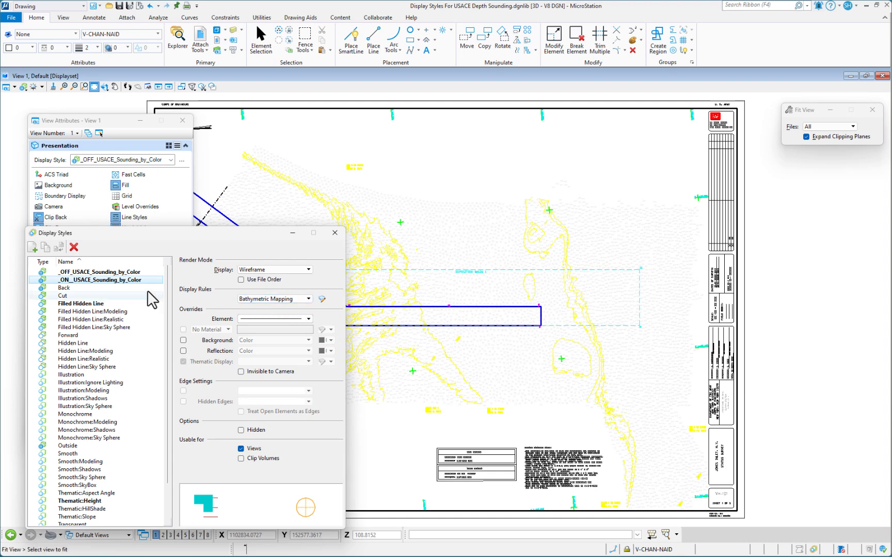
pyautogui.click(122, 272)
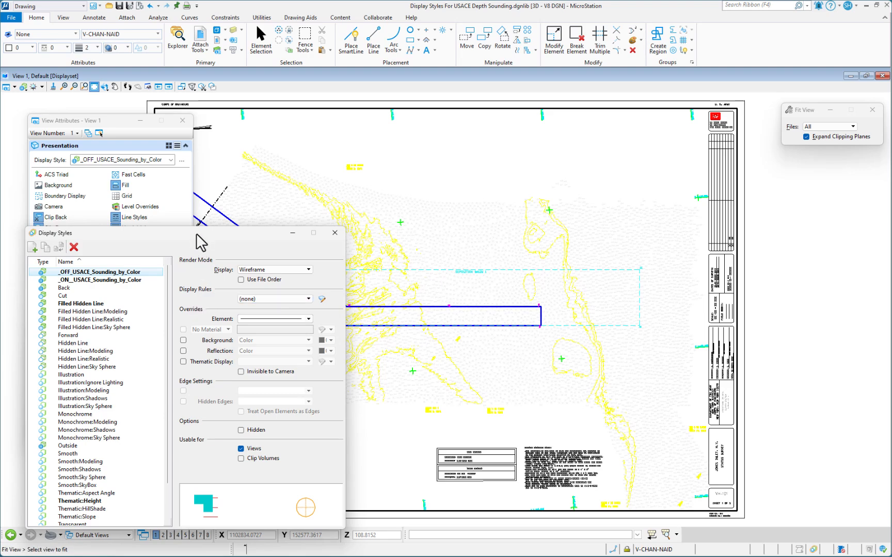
pyautogui.moveTo(197, 235); pyautogui.dragTo(226, 196)
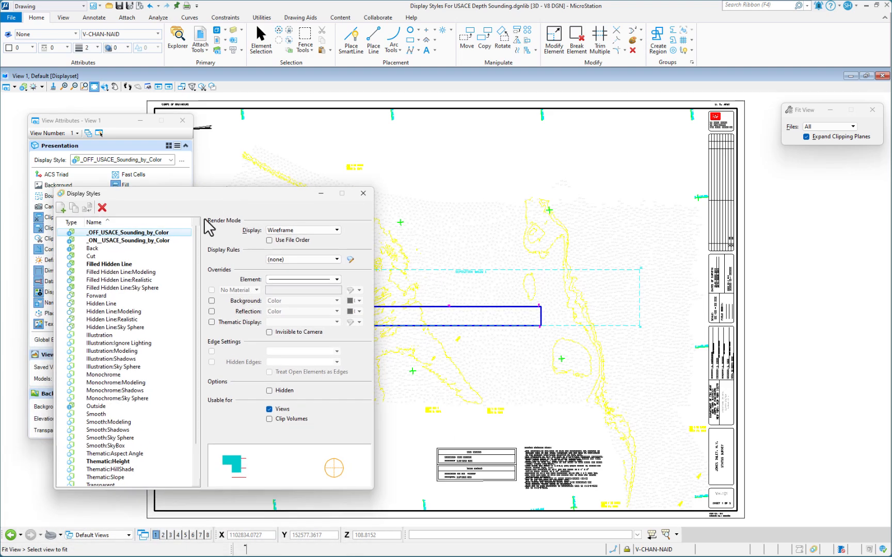
# Create a new display style named _ABC
pyautogui.click(61, 207)
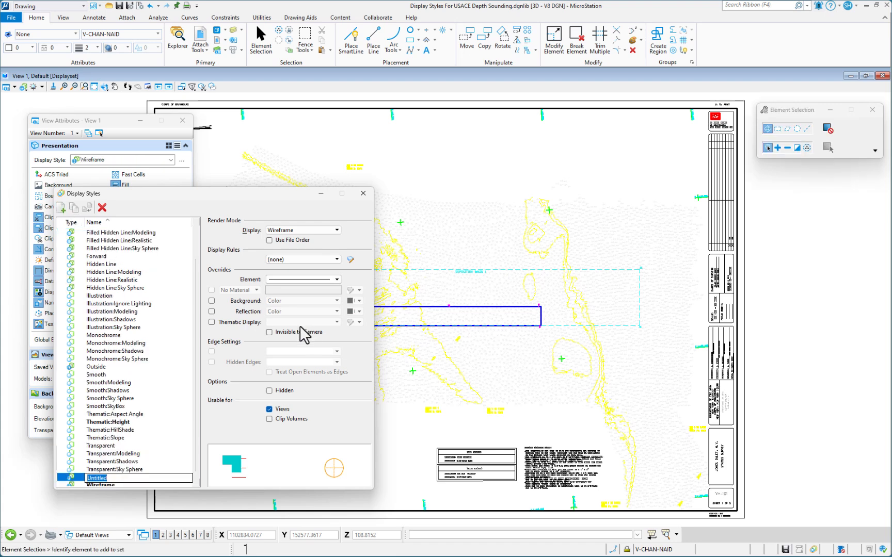
pyautogui.press('BackSpace')
pyautogui.press('Return')
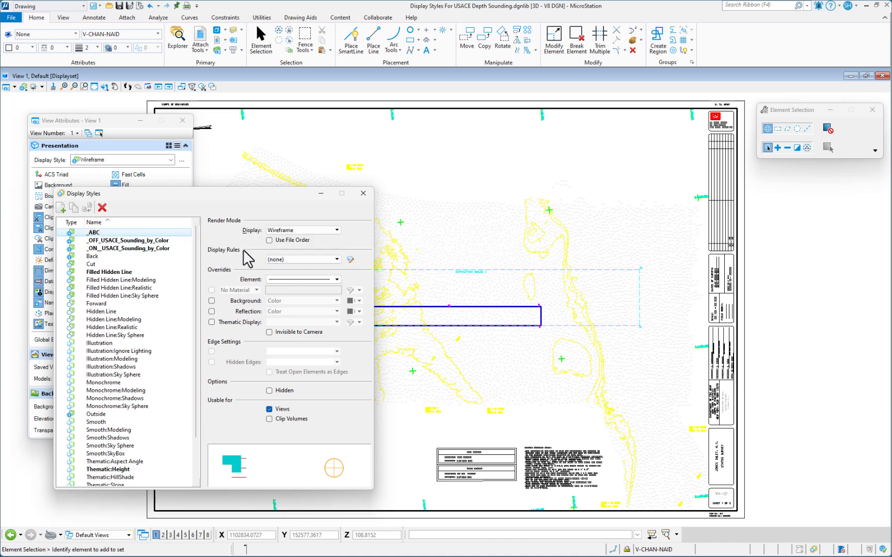
# Check which display rule sets the _ABC style can use, and open the Display Rules manager to view Bathymetric Mapping
pyautogui.click(336, 259)
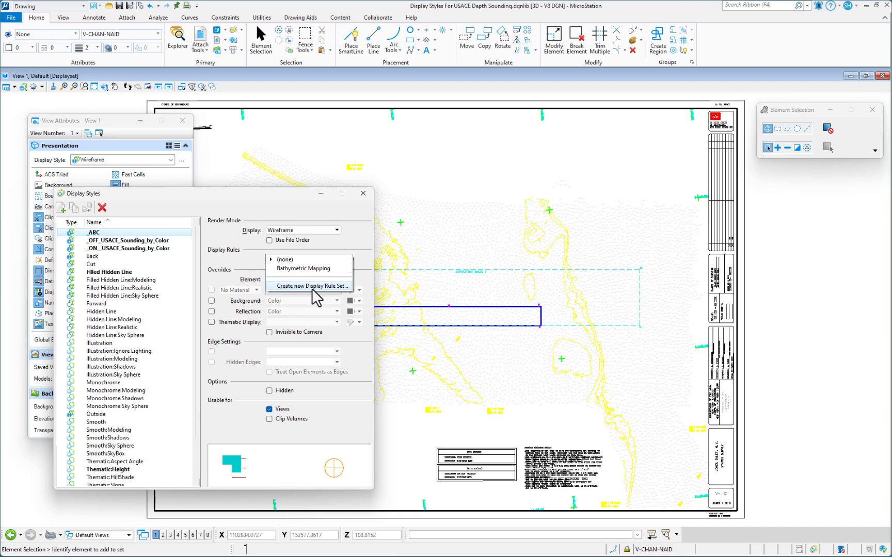
pyautogui.click(251, 270)
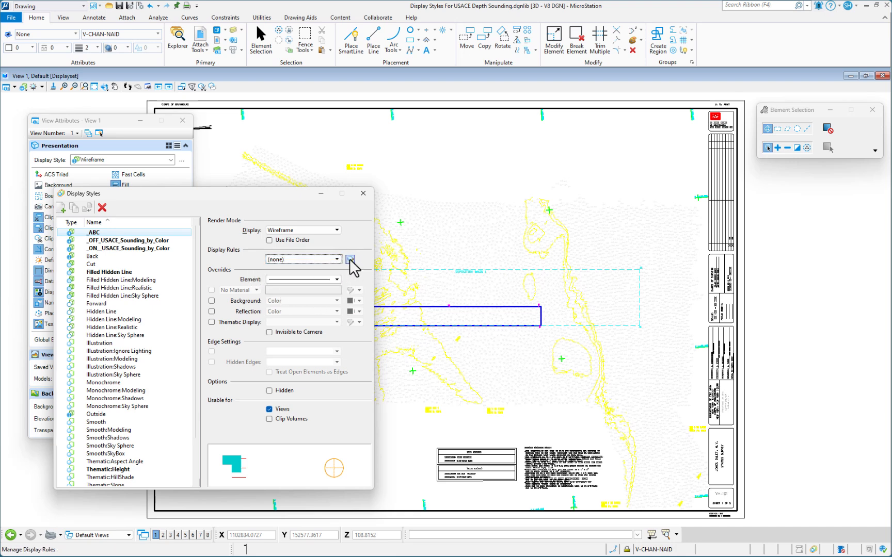
pyautogui.click(350, 259)
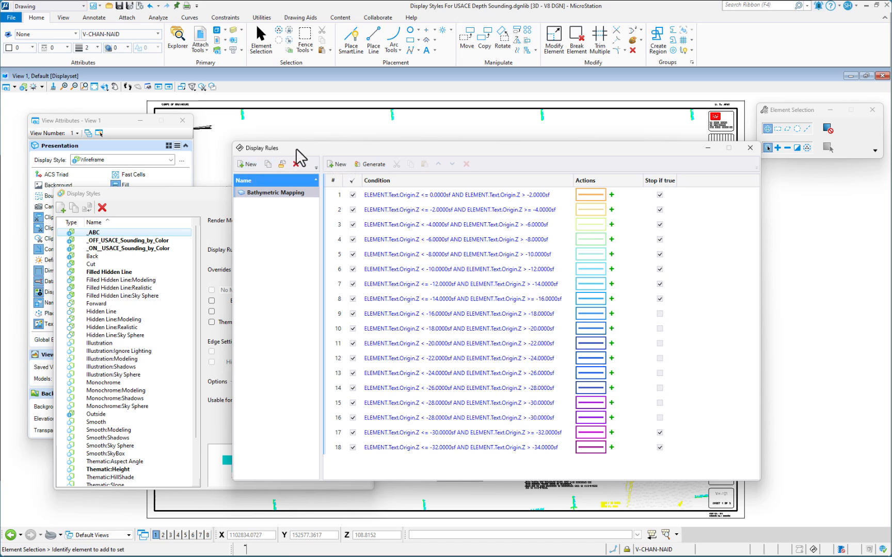
pyautogui.moveTo(298, 150); pyautogui.dragTo(275, 141)
pyautogui.click(368, 191)
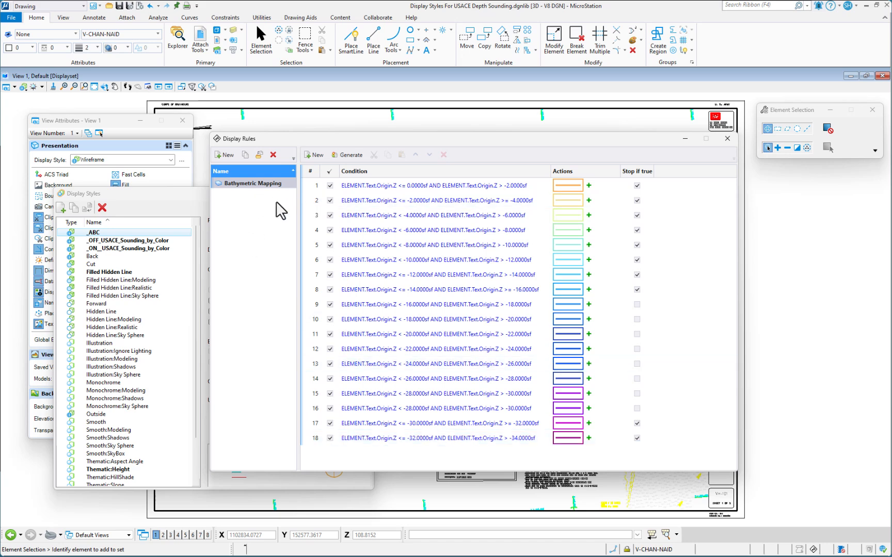
# Examine the criteria in the first Bathymetric Mapping rule's condition without changing them, and list the actions available for that rule
pyautogui.click(354, 185)
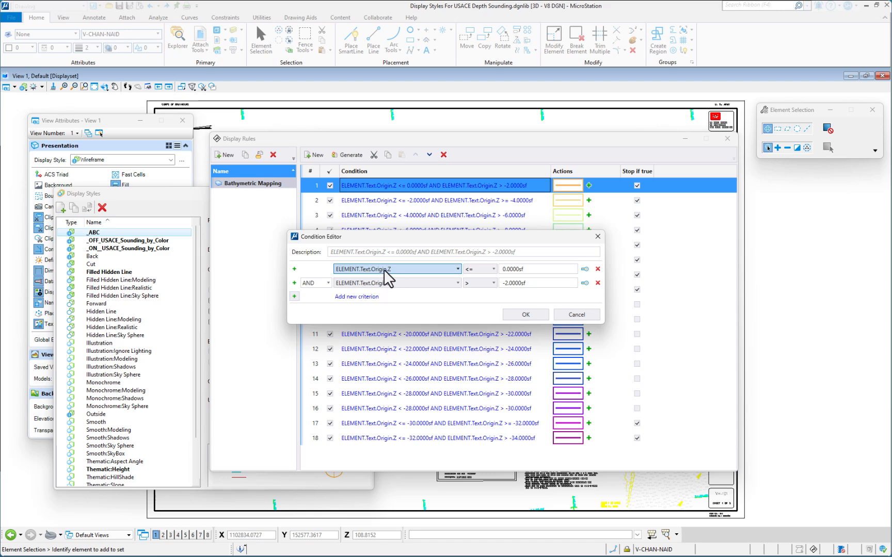
pyautogui.click(473, 270)
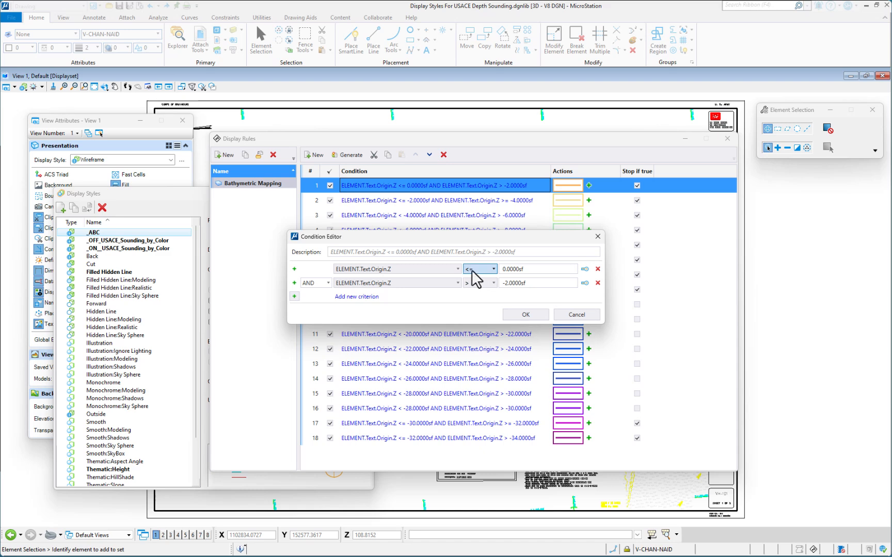
pyautogui.click(517, 269)
pyautogui.click(563, 314)
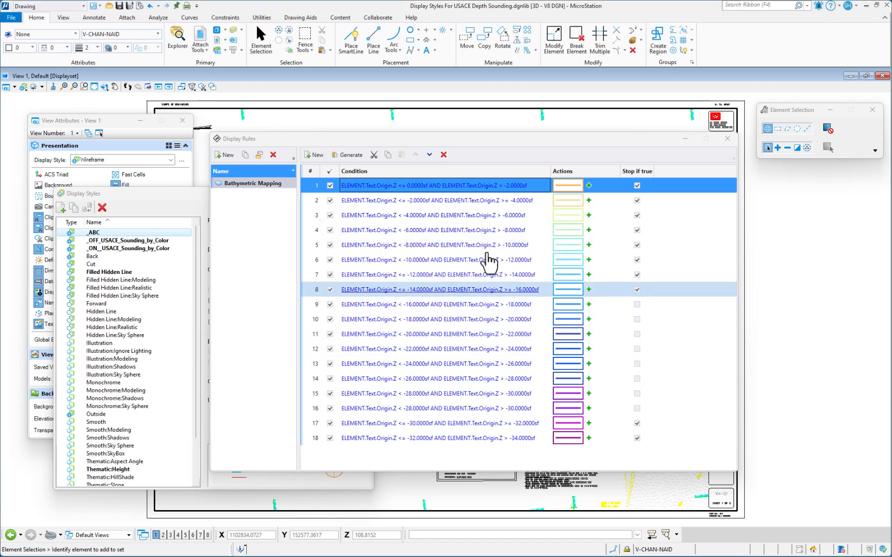
pyautogui.click(589, 186)
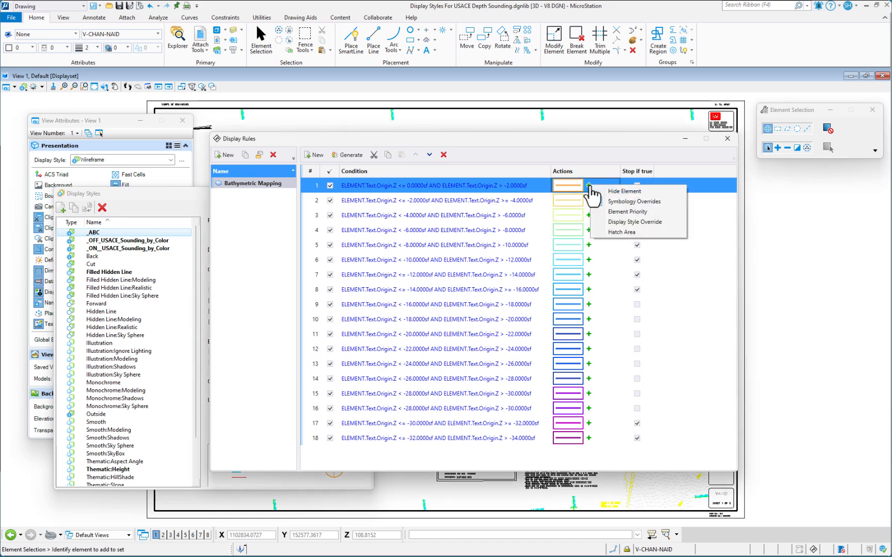
# Check the symbology override assigned to the first Bathymetric Mapping rule
pyautogui.click(635, 202)
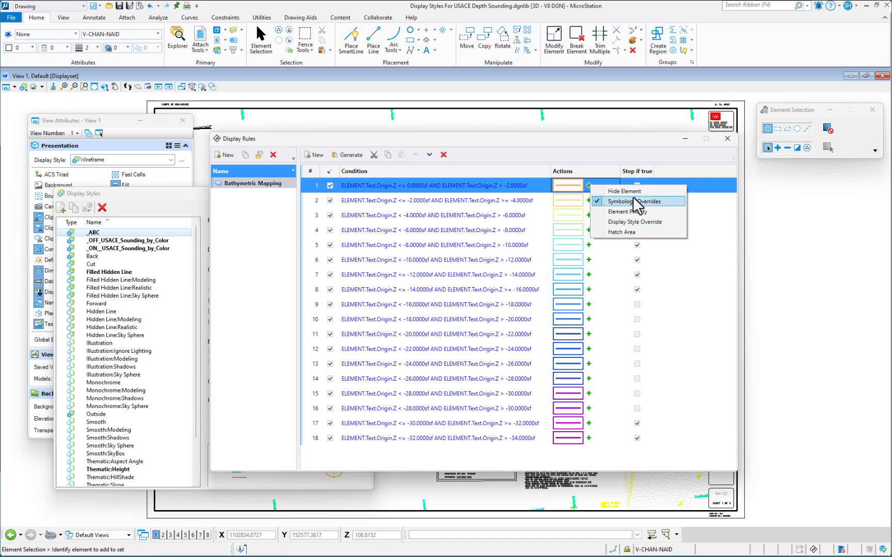
pyautogui.click(594, 154)
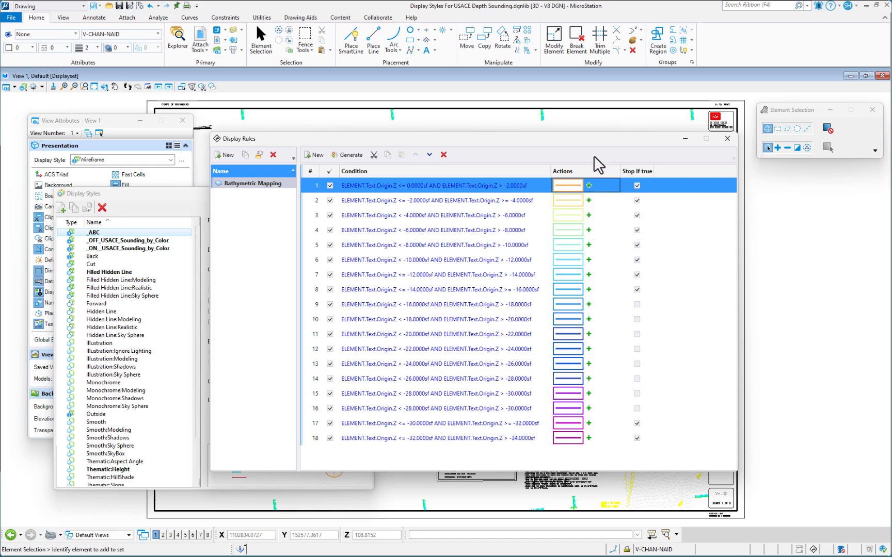
pyautogui.click(563, 185)
# Create a display rule set named Mapping Text and add a new rule to it
pyautogui.click(228, 154)
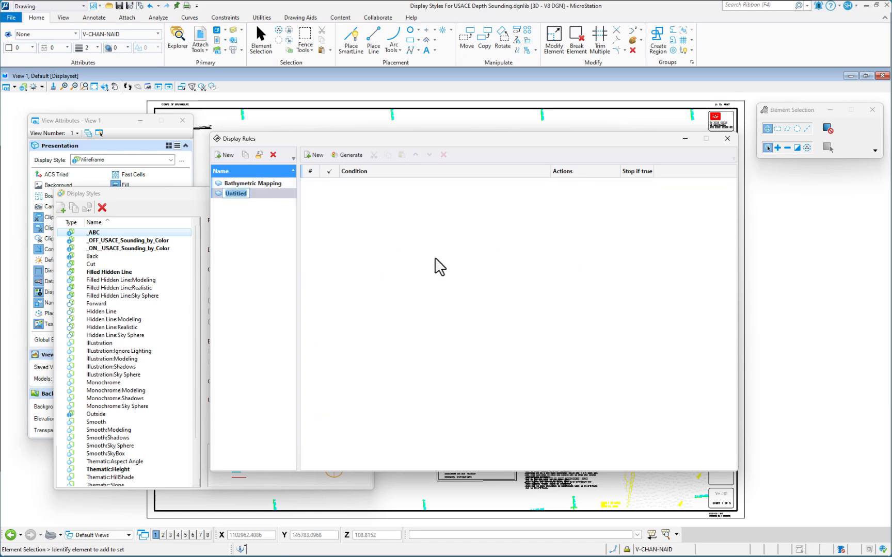
pyautogui.write('Mapping Text')
pyautogui.press('Return')
pyautogui.click(313, 153)
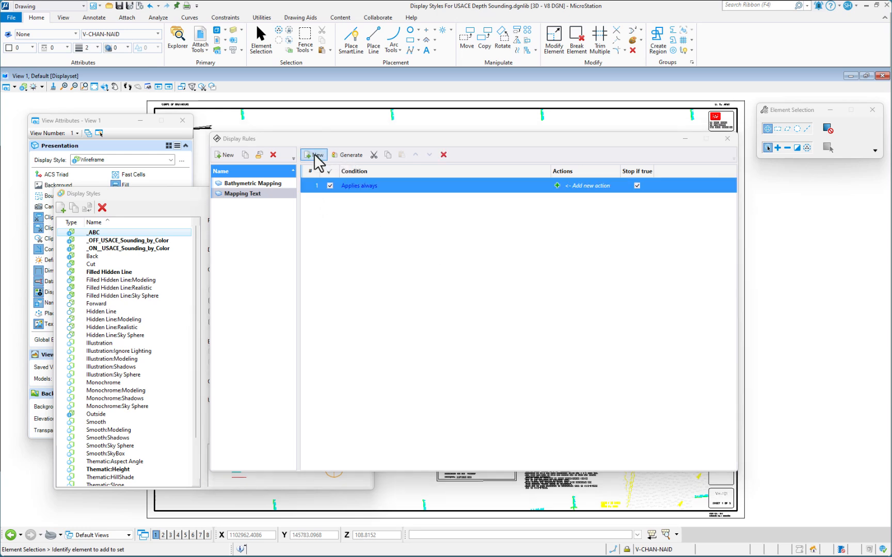
# Give the new rule's condition a first criterion requiring the text element's Geometry Origin Z to be <= 0.0000sf
pyautogui.click(361, 187)
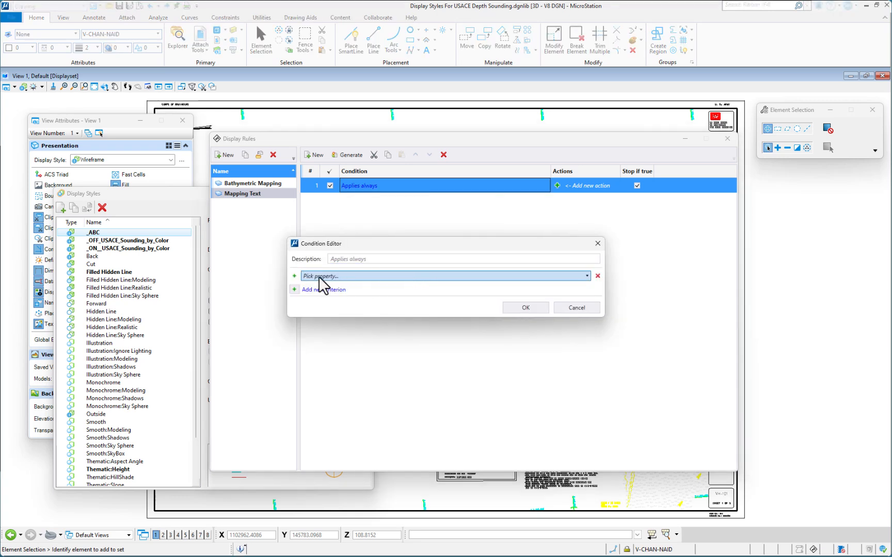
pyautogui.click(318, 276)
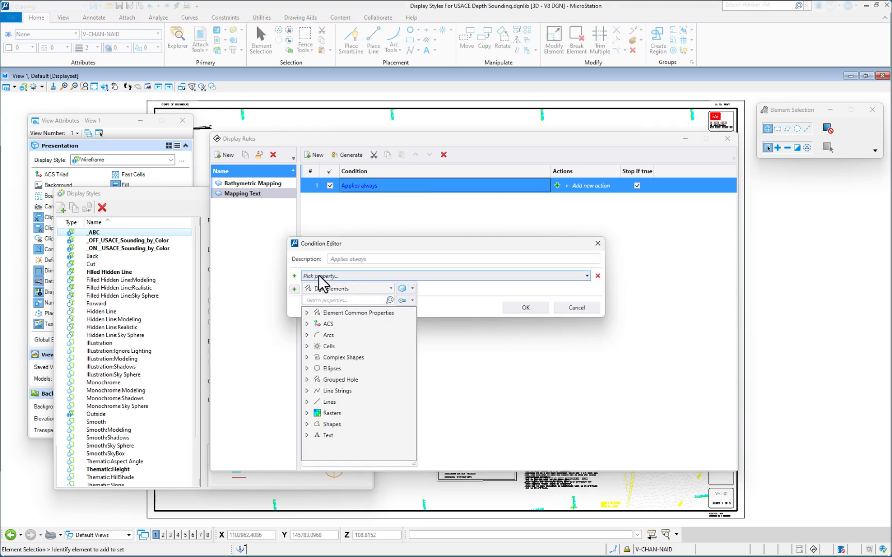
pyautogui.click(391, 288)
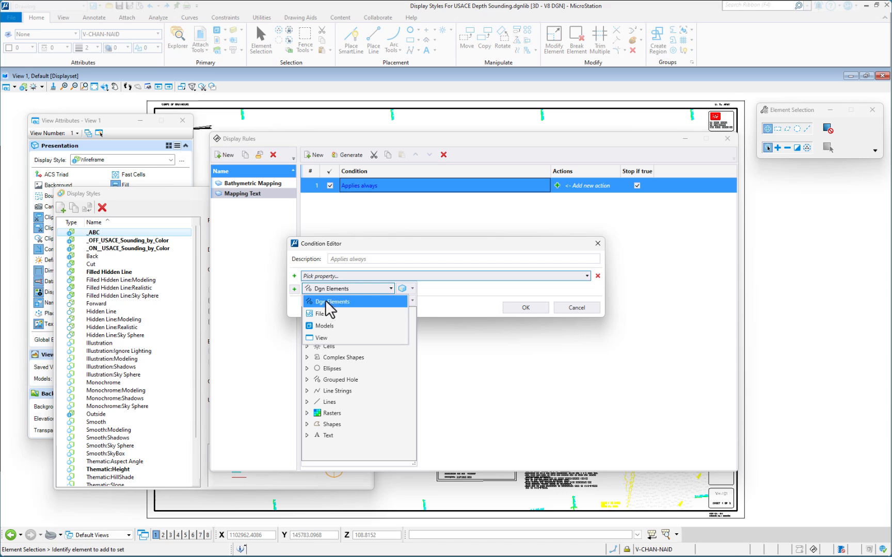
pyautogui.click(382, 384)
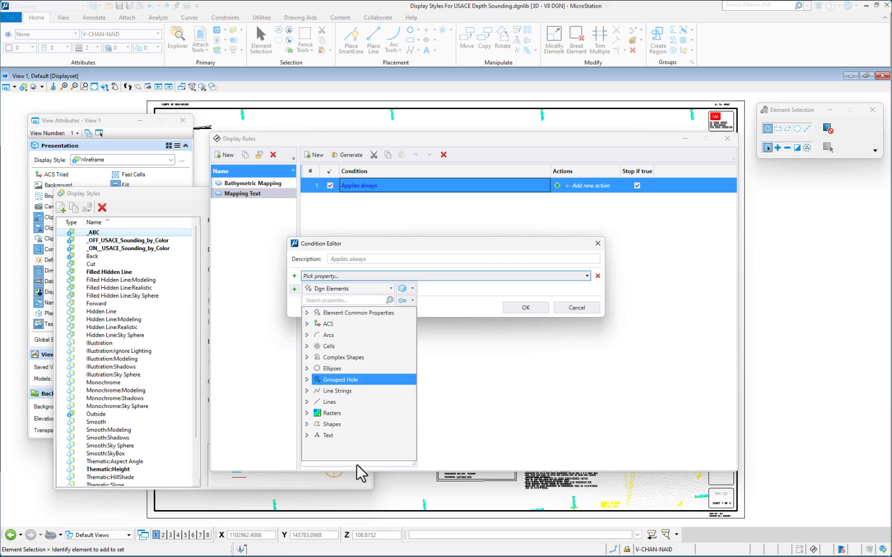
pyautogui.click(308, 435)
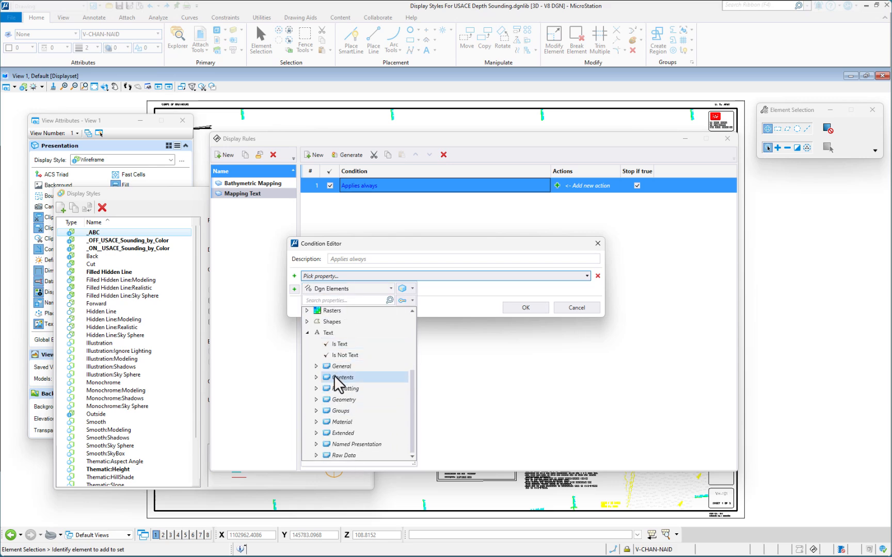
pyautogui.click(315, 400)
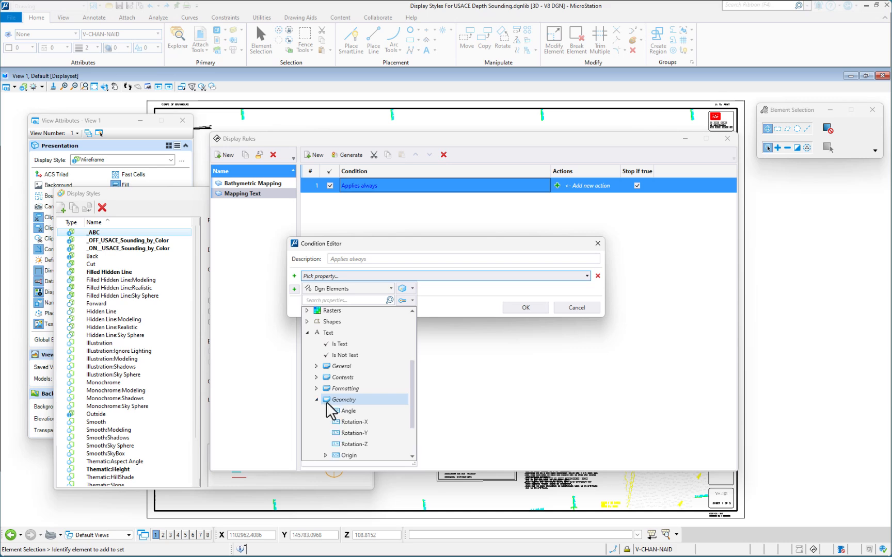
pyautogui.click(325, 400)
pyautogui.scroll(-1, 342, 408)
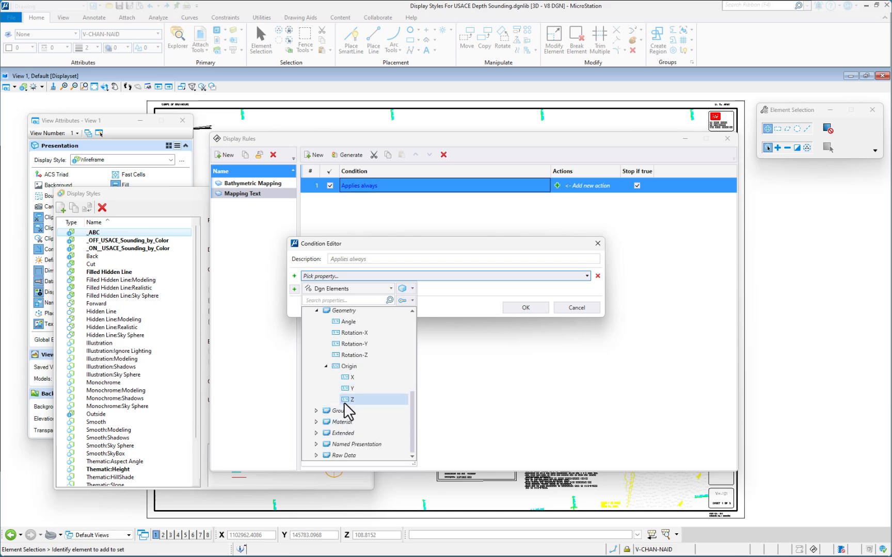
pyautogui.click(349, 399)
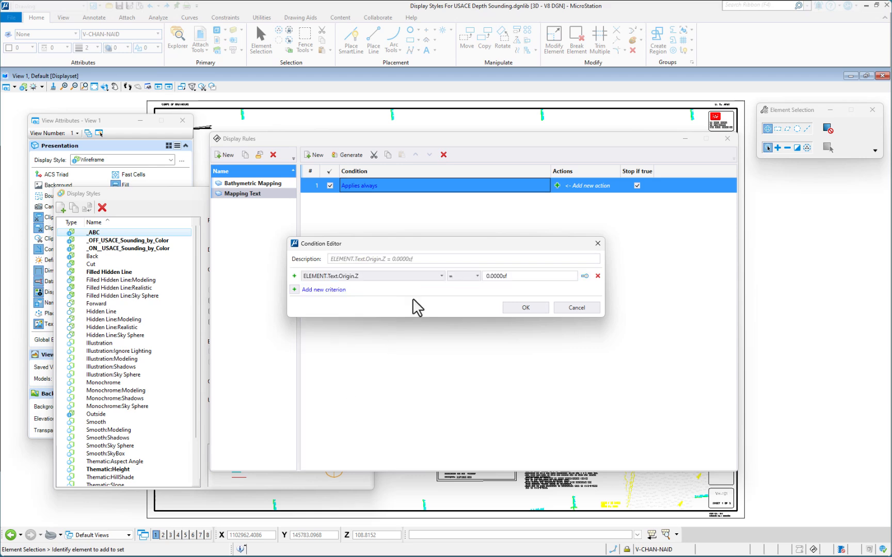
pyautogui.click(460, 274)
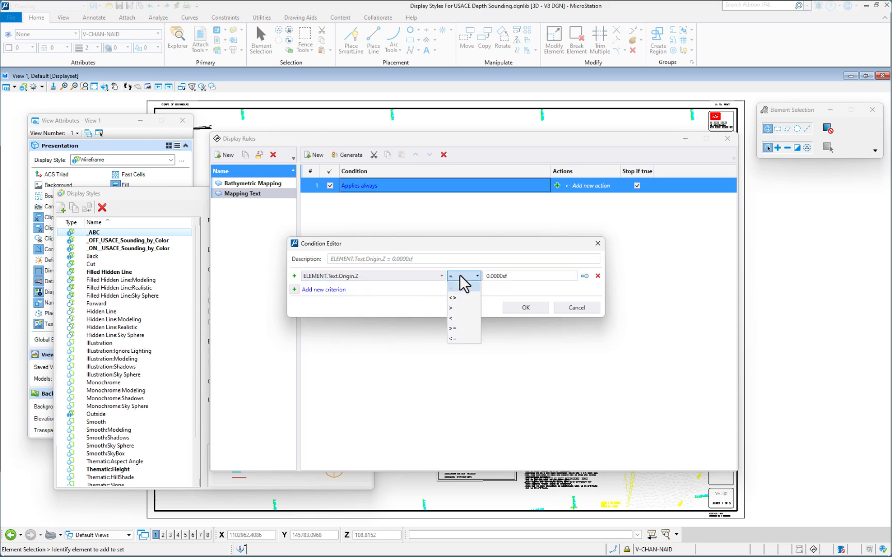
pyautogui.click(454, 339)
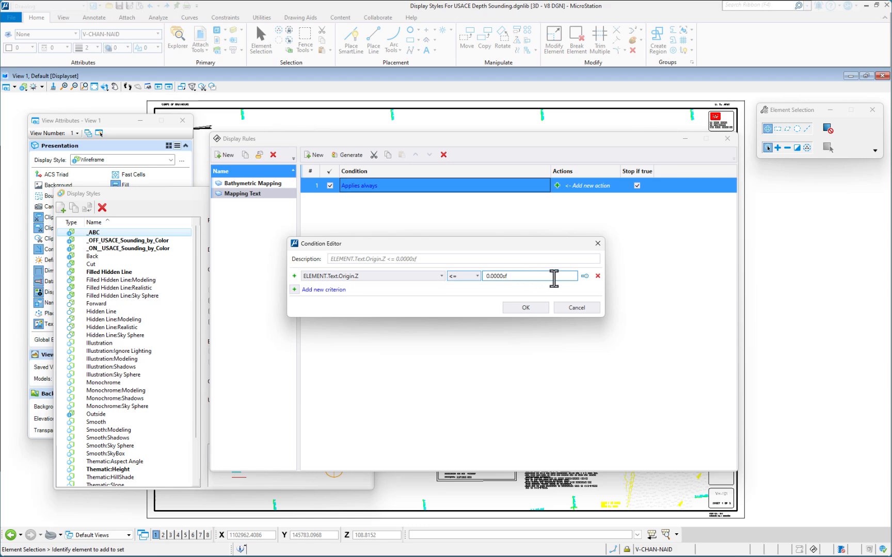
# Add a second criterion joined by AND that uses the text element's Geometry Origin Z property
pyautogui.click(325, 290)
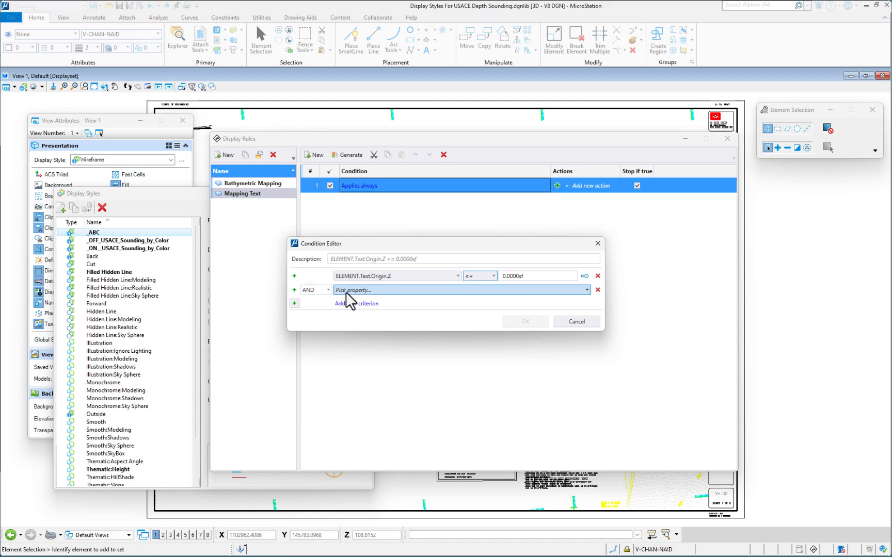
pyautogui.click(346, 291)
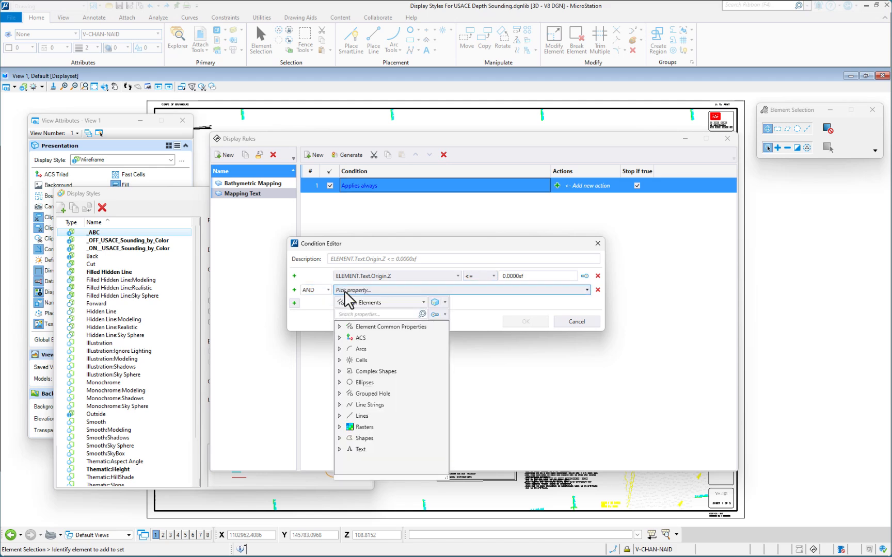
pyautogui.click(339, 449)
pyautogui.scroll(-3, 370, 423)
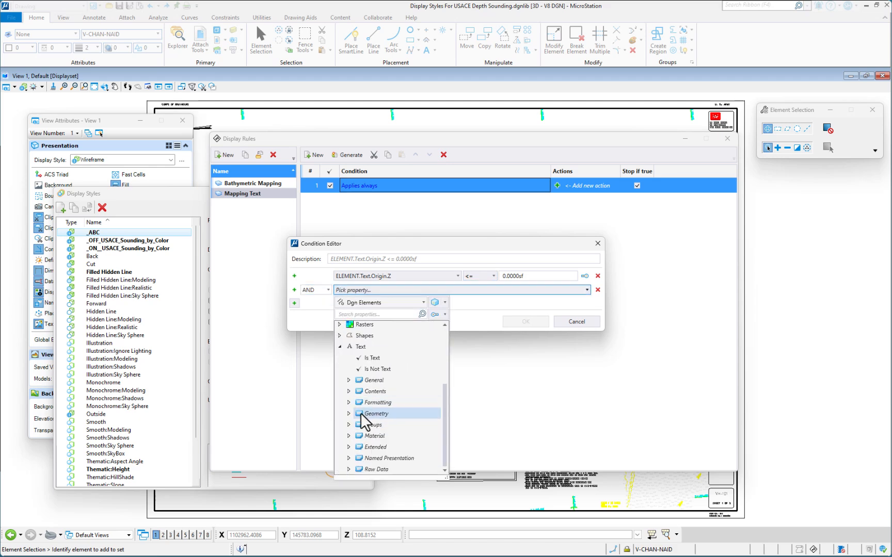
pyautogui.click(349, 414)
pyautogui.scroll(-2, 356, 427)
pyautogui.click(358, 414)
pyautogui.click(383, 447)
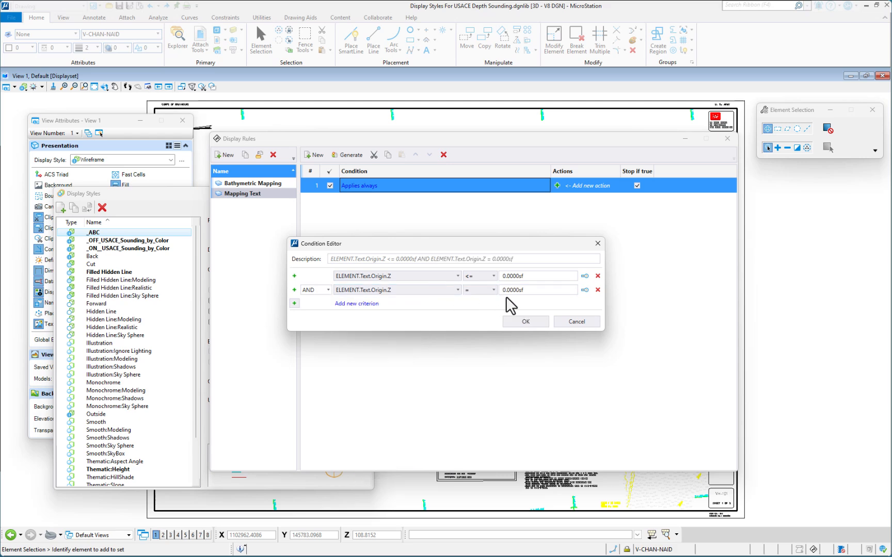
# Set the second criterion to > -2 and accept the condition
pyautogui.click(492, 290)
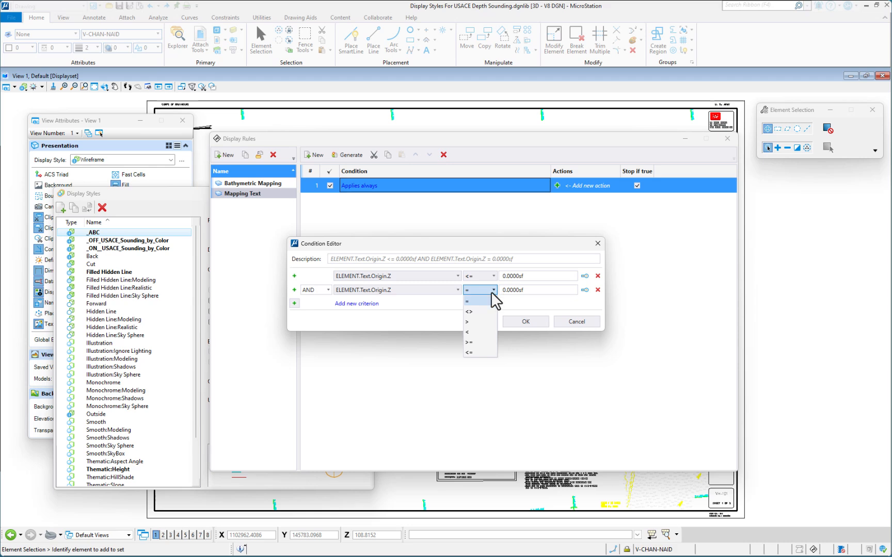
pyautogui.click(467, 322)
pyautogui.click(524, 290)
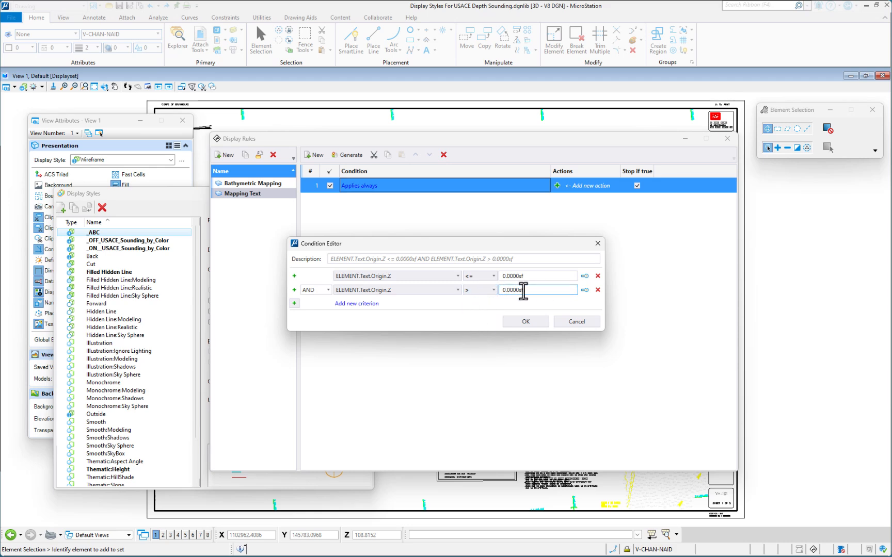
pyautogui.moveTo(526, 290); pyautogui.dragTo(462, 290)
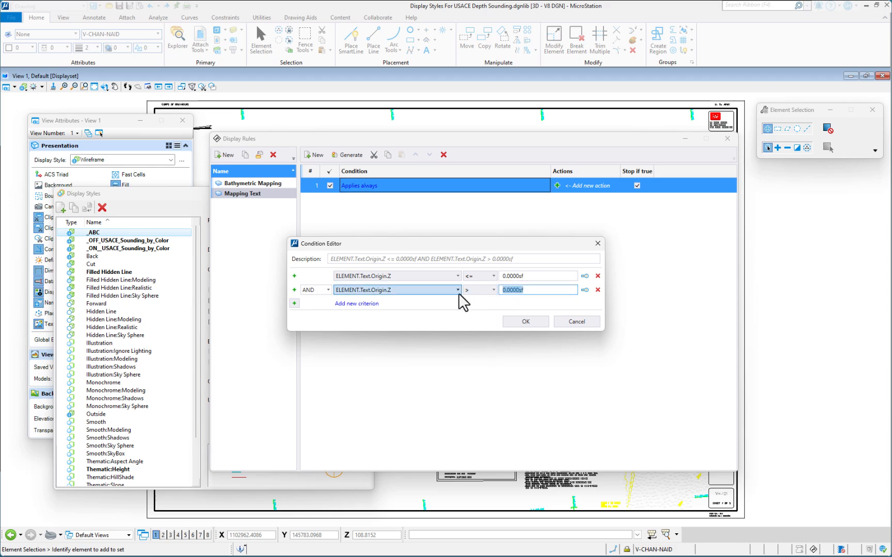
pyautogui.write('-2')
pyautogui.click(521, 276)
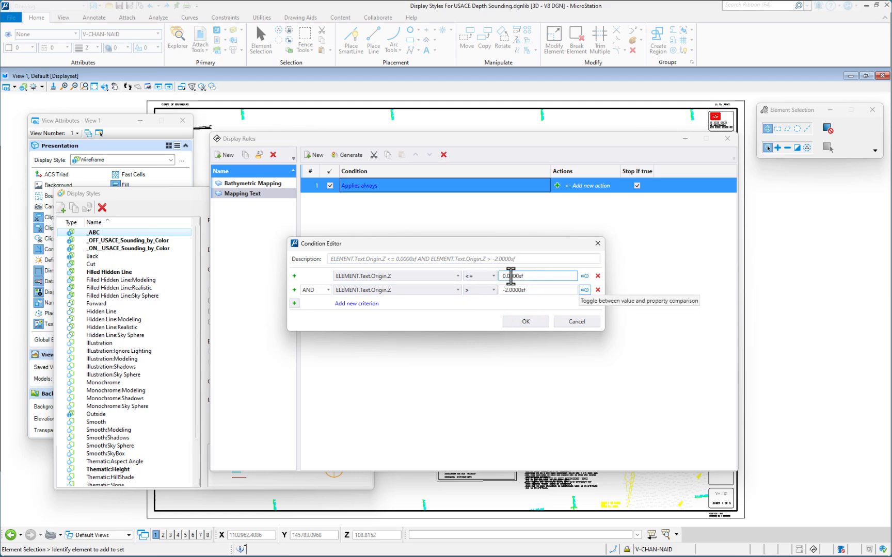
pyautogui.click(513, 290)
pyautogui.click(525, 321)
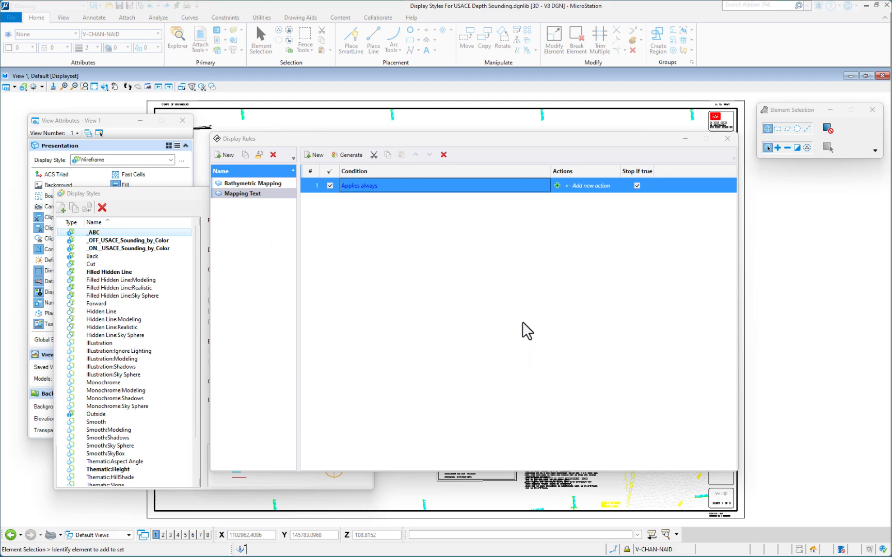
# Add a Symbology Overrides action to the Mapping Text rule and set its color override to red, index 3
pyautogui.click(557, 187)
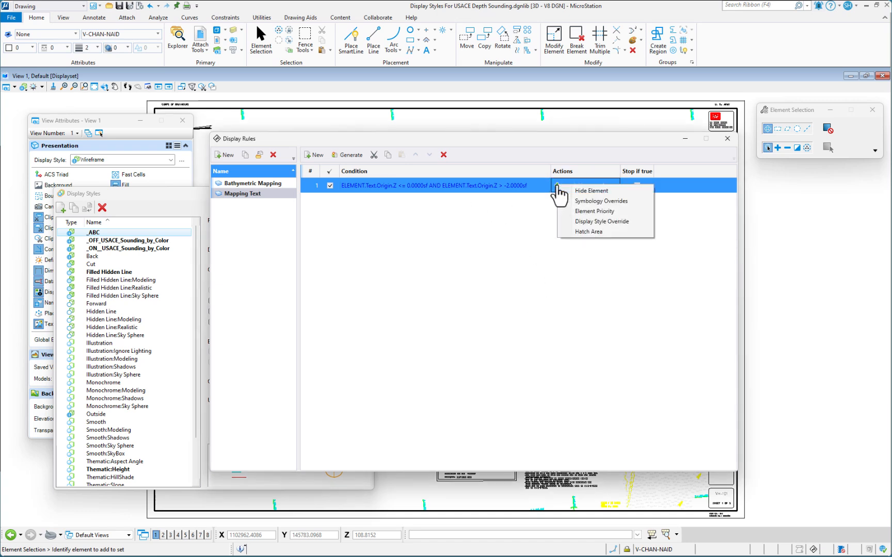
pyautogui.click(591, 201)
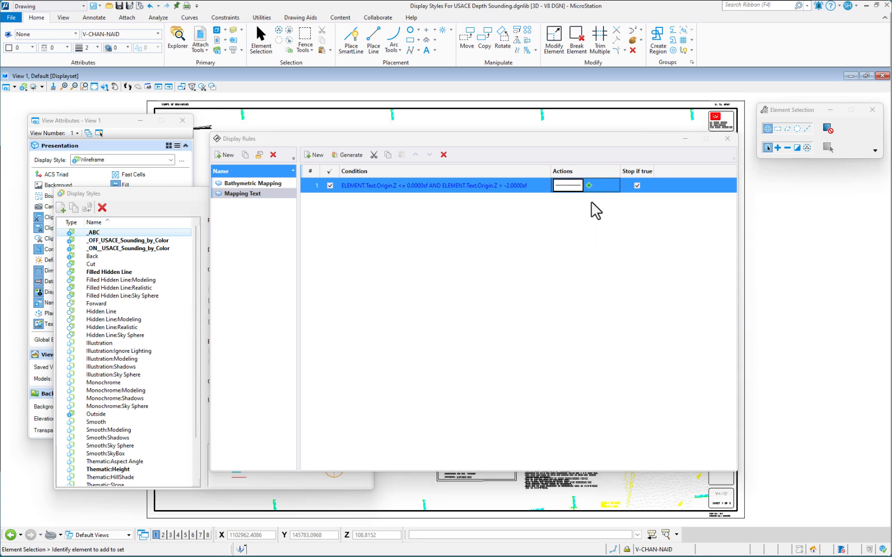
pyautogui.click(568, 186)
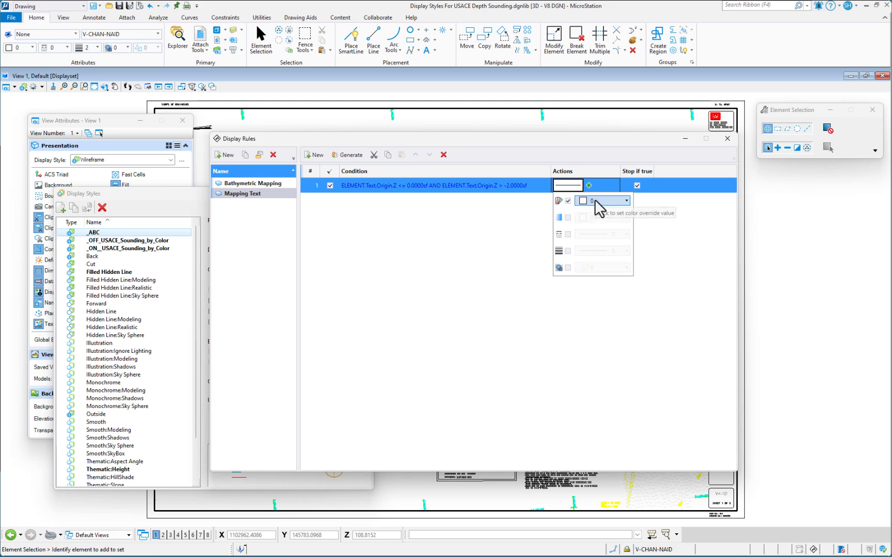
pyautogui.click(595, 200)
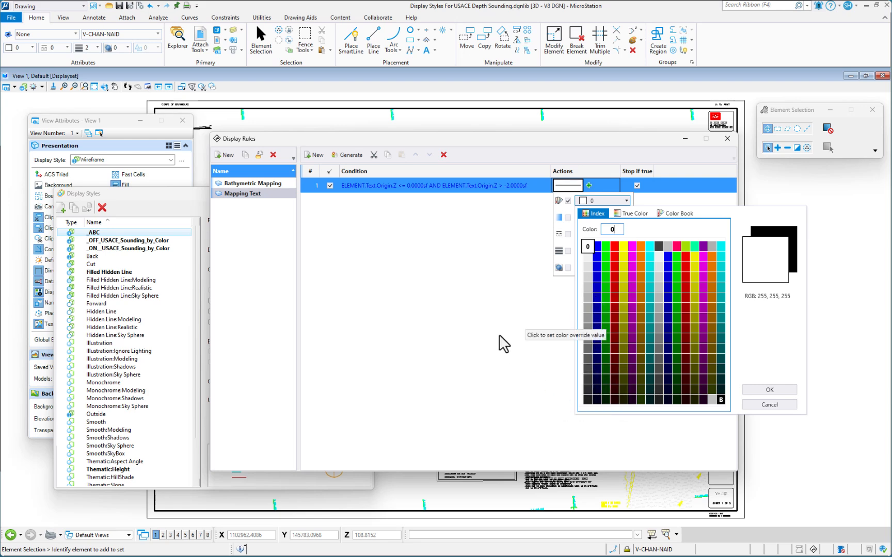
pyautogui.click(605, 247)
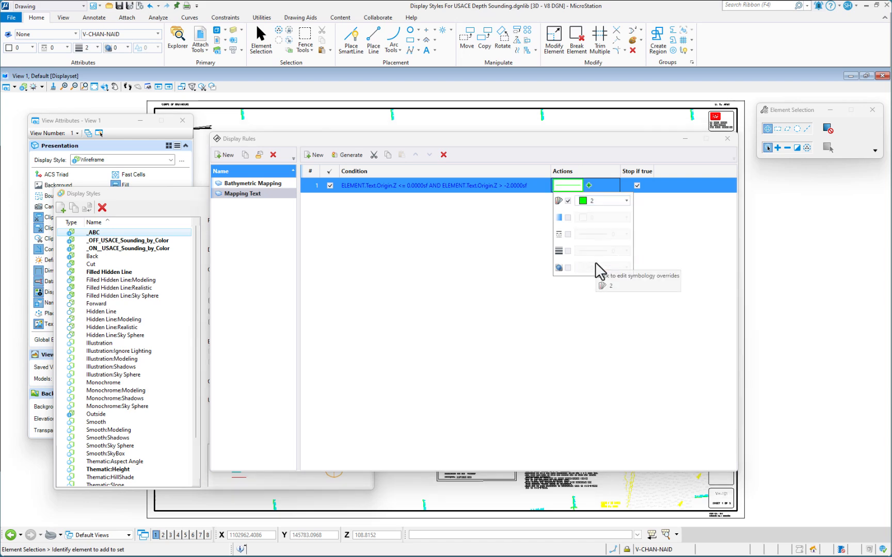
pyautogui.click(593, 200)
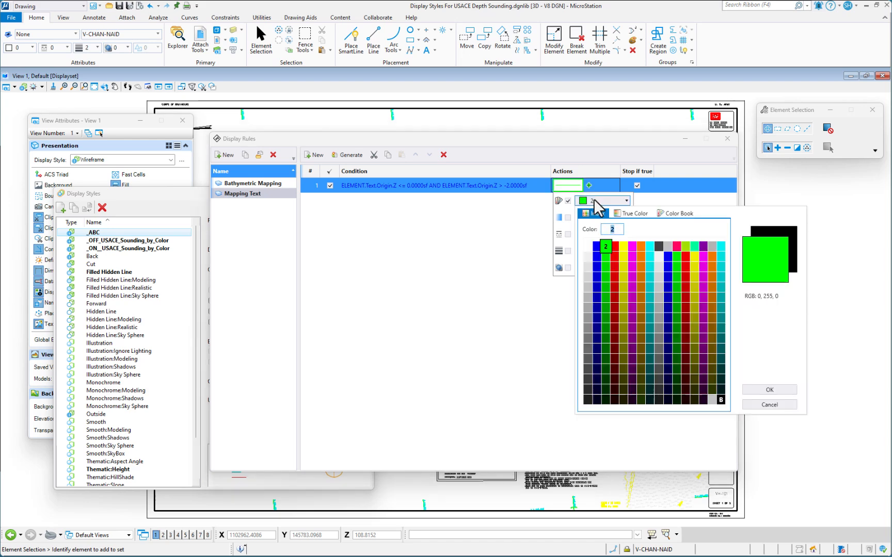
pyautogui.click(614, 246)
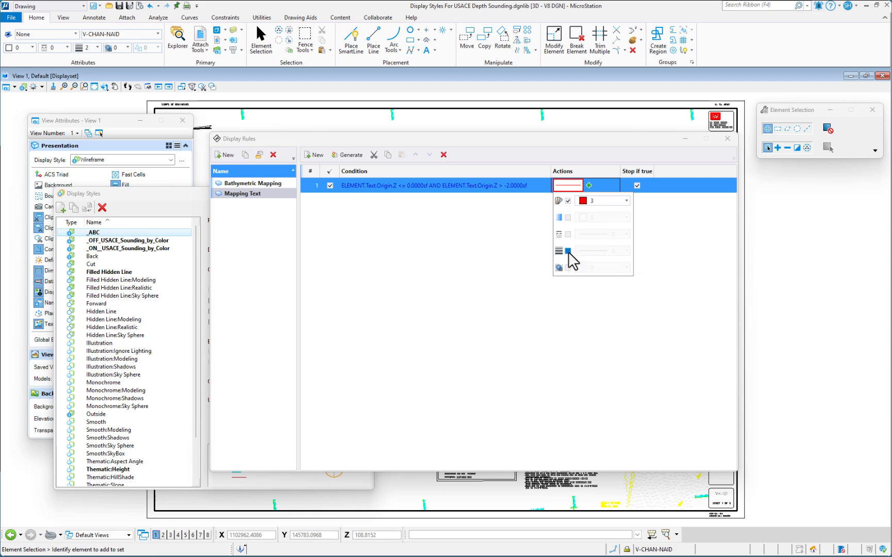
# Enable the line weight override for the rule's symbology and set it to 5
pyautogui.click(568, 251)
pyautogui.click(606, 250)
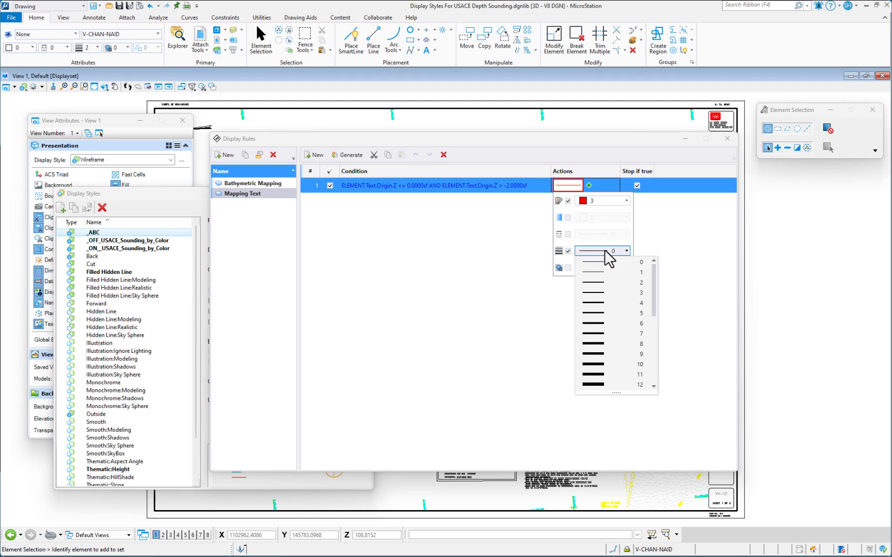
pyautogui.click(594, 313)
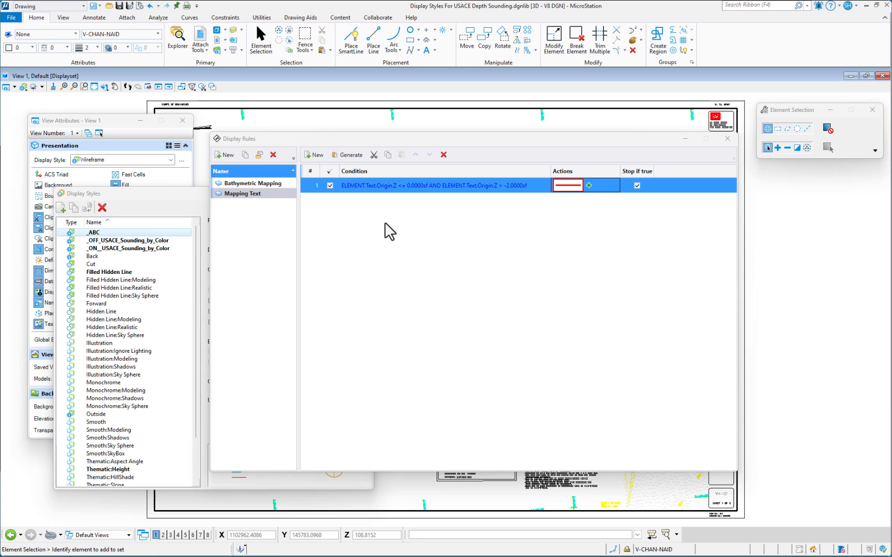
pyautogui.click(315, 155)
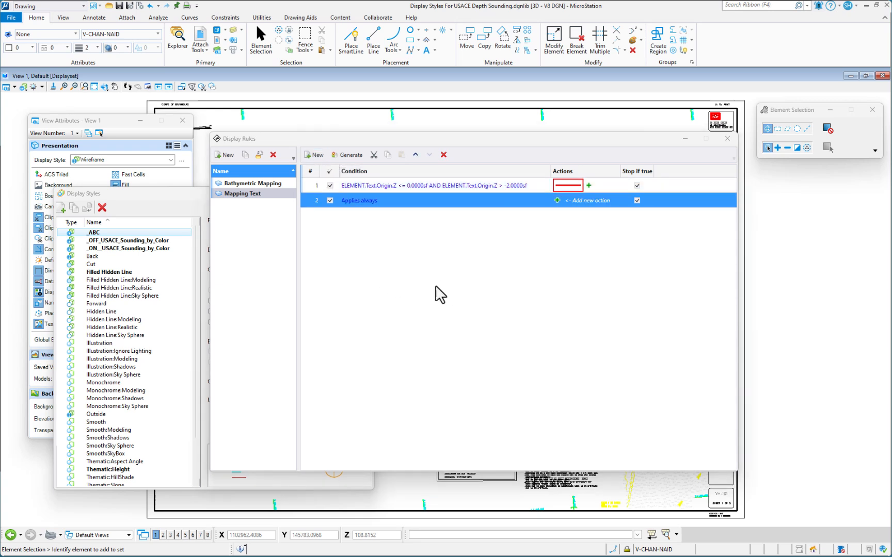
pyautogui.click(461, 266)
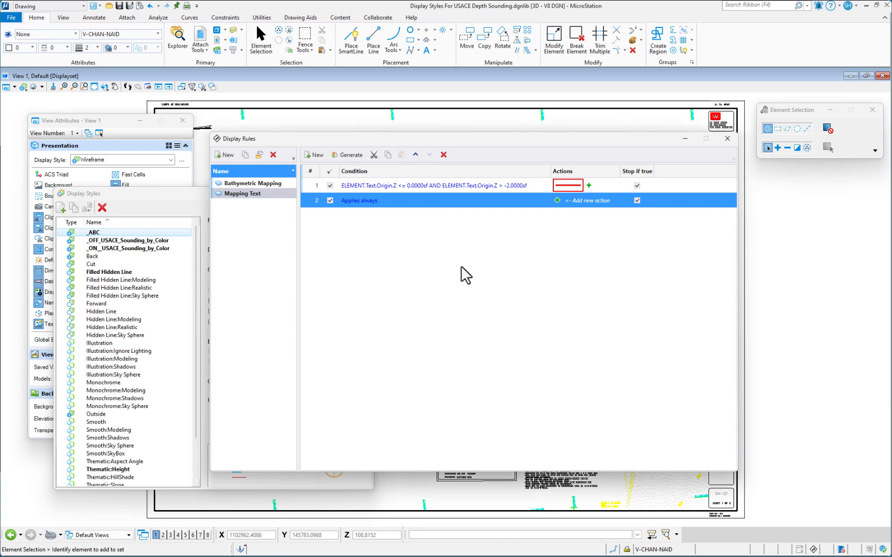
pyautogui.click(444, 155)
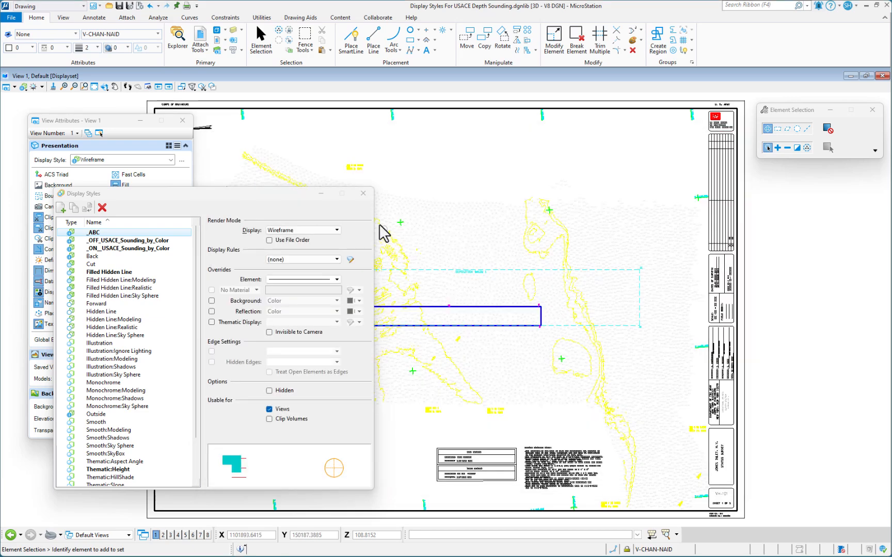
# Assign the Mapping Text display rule set to the _ABC display style
pyautogui.moveTo(477, 252)
pyautogui.mouseDown(button='middle')
pyautogui.moveTo(674, 254)
pyautogui.moveTo(648, 235)
pyautogui.mouseUp(button='middle')
pyautogui.moveTo(270, 199); pyautogui.dragTo(225, 172)
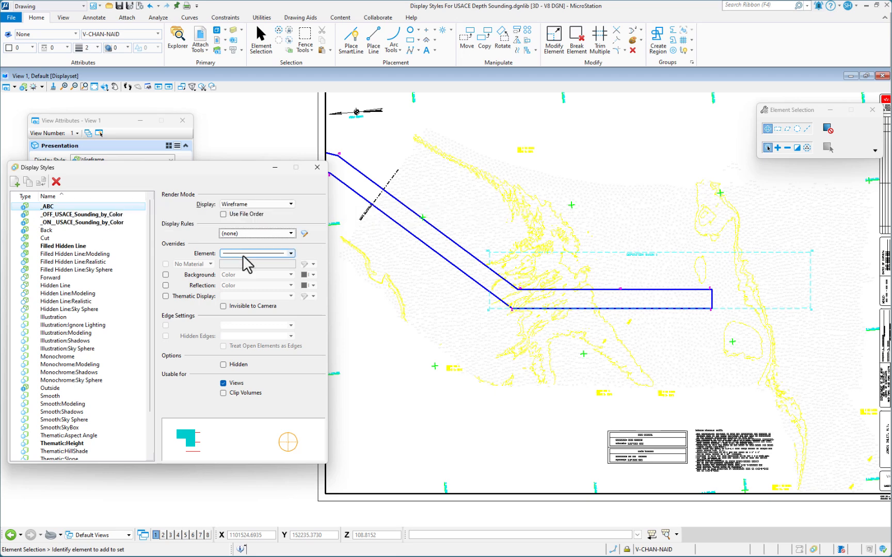
pyautogui.click(245, 235)
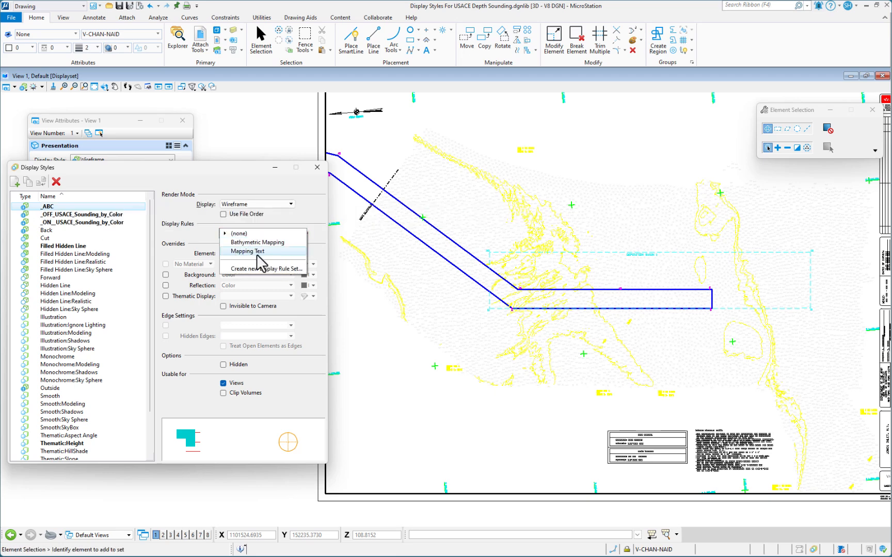
pyautogui.click(249, 251)
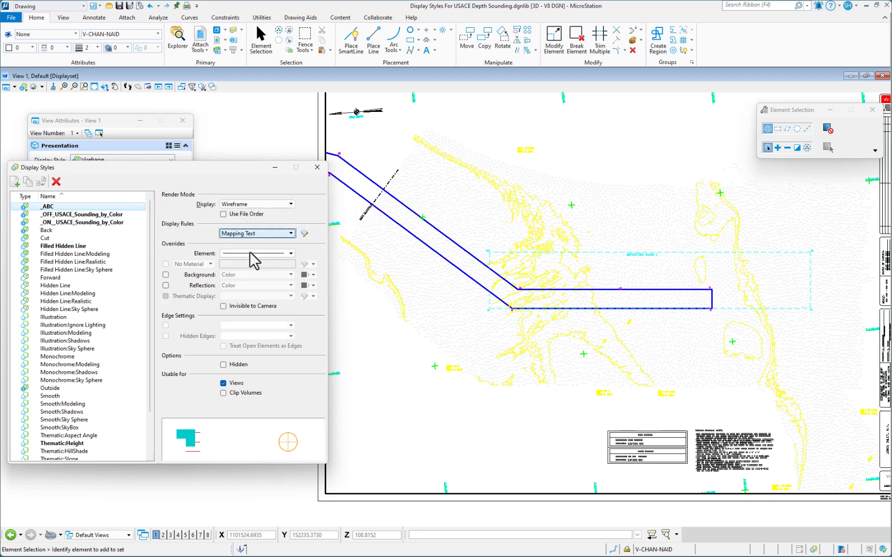
# Apply the _ABC display style to View 1
pyautogui.doubleClick(57, 208)
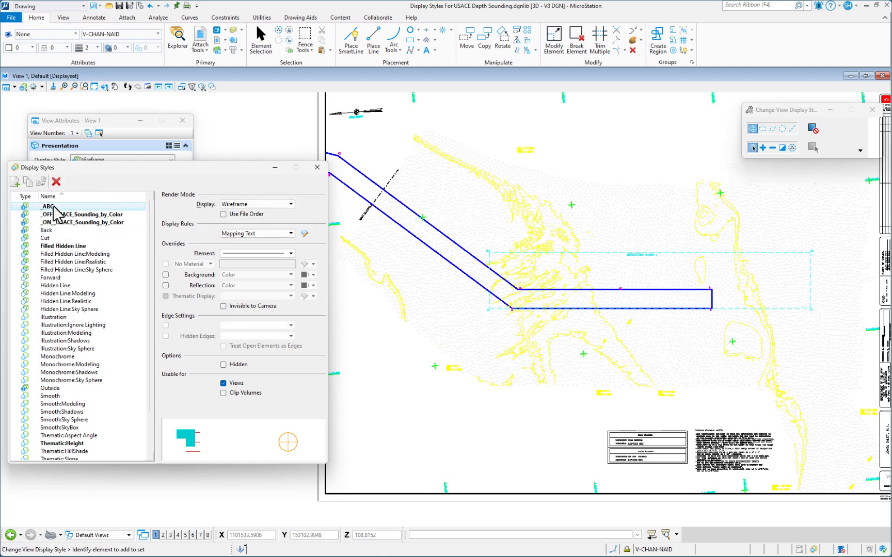
pyautogui.click(572, 271)
pyautogui.scroll(-1, 572, 270)
pyautogui.scroll(2, 592, 282)
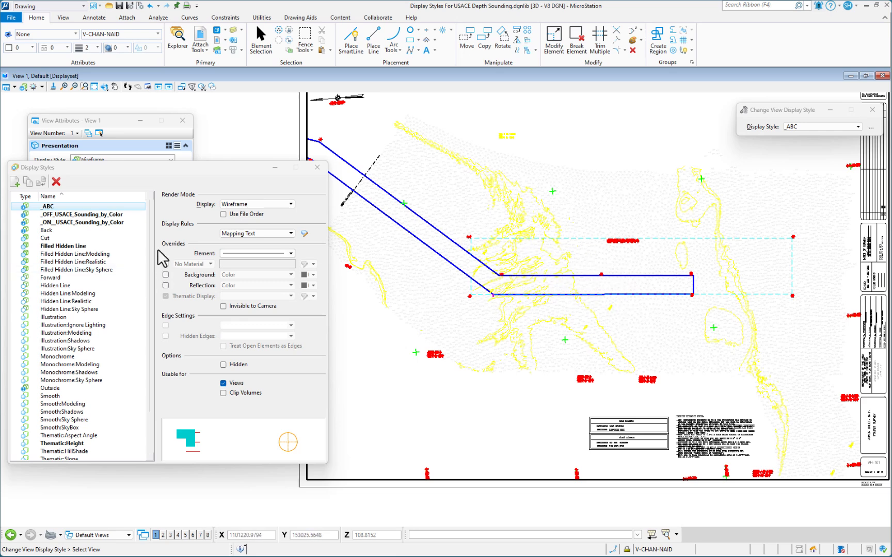
# Move the Display Styles dialog beside the View Attributes dialog so that it no longer covers the view settings
pyautogui.moveTo(181, 172); pyautogui.dragTo(395, 148)
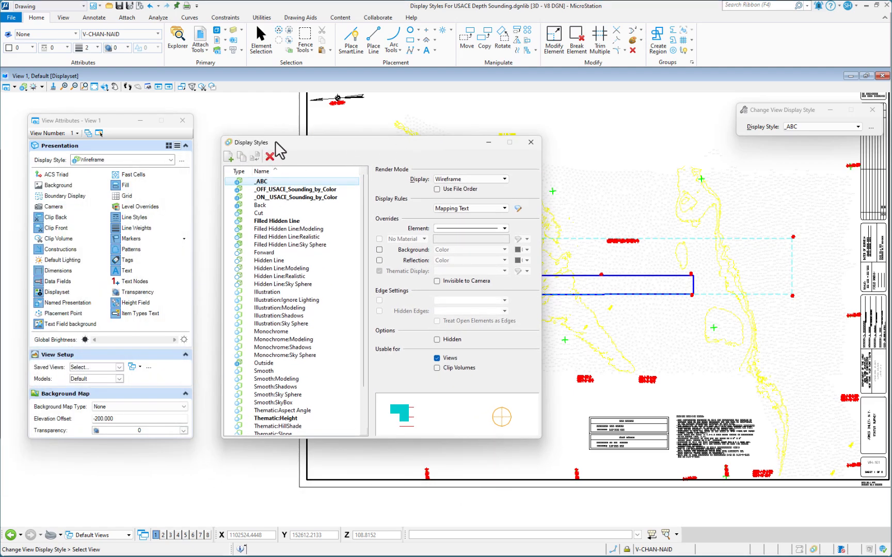
pyautogui.moveTo(425, 141); pyautogui.dragTo(412, 126)
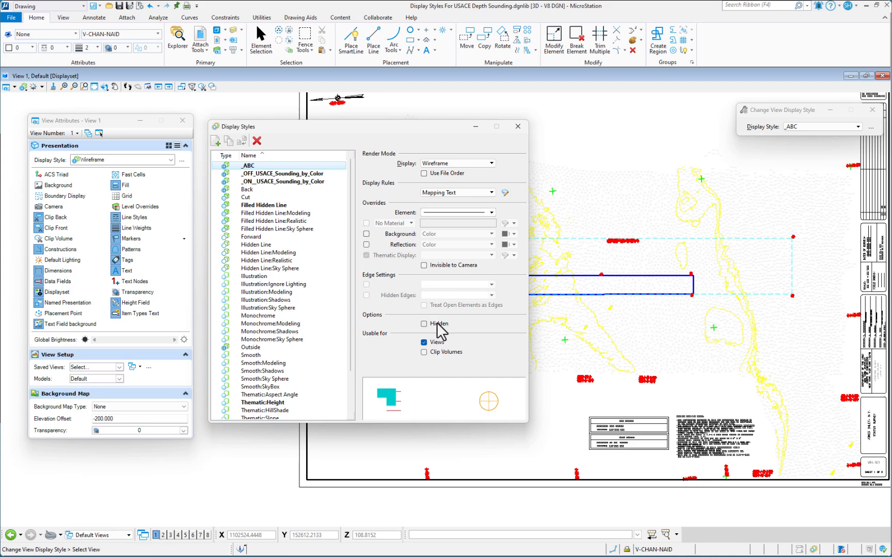
pyautogui.moveTo(391, 124); pyautogui.dragTo(381, 120)
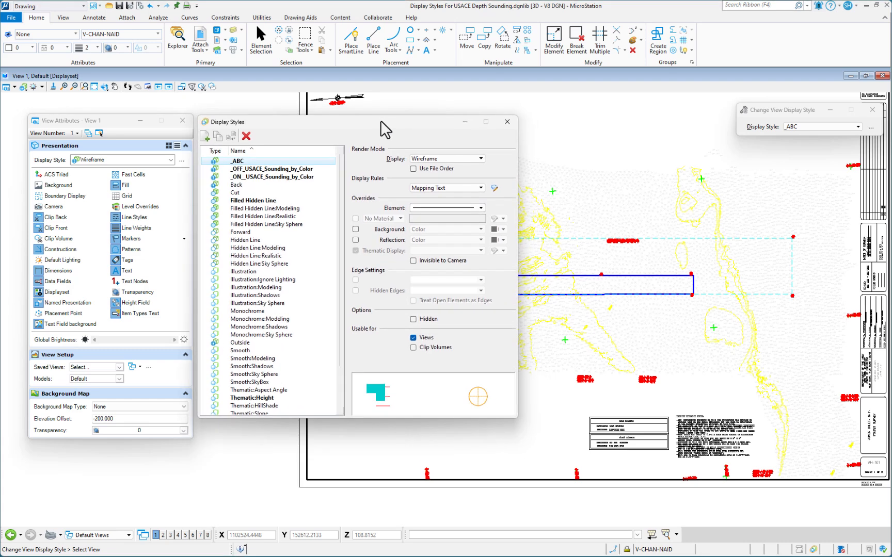